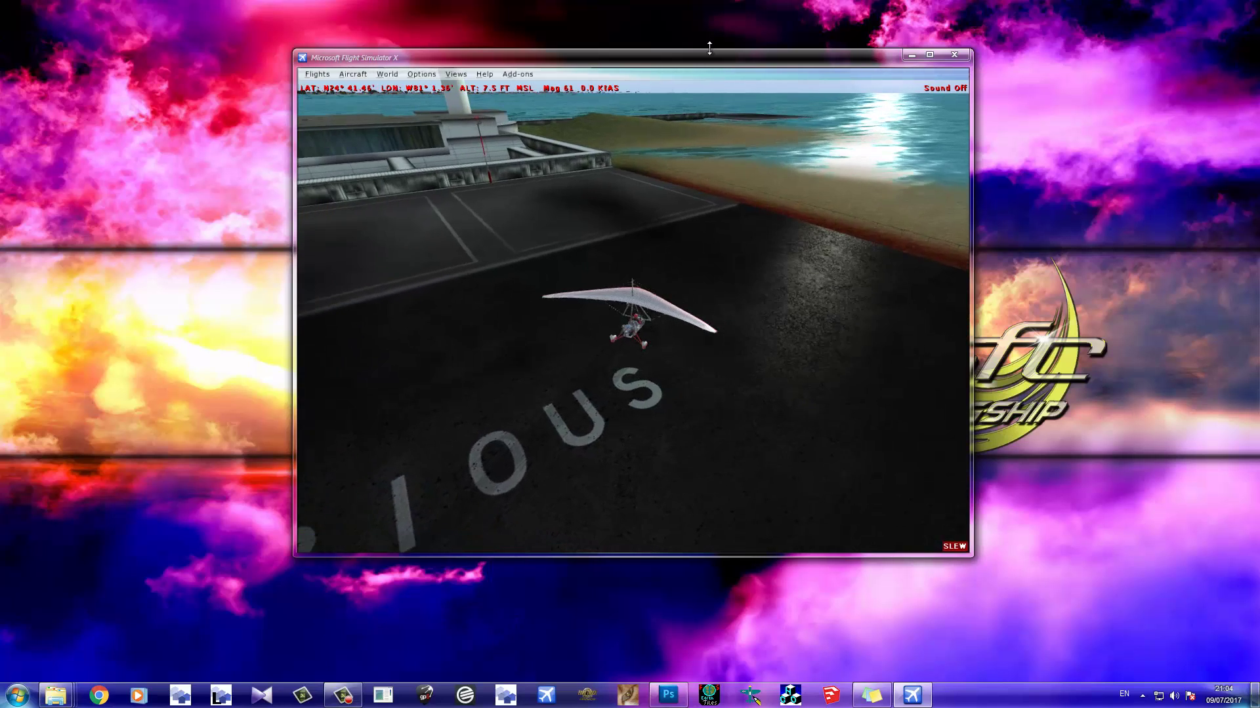
Show the frame-rate readout and put the ultralight into slew mode
{"action": "key", "text": "shift+z"}
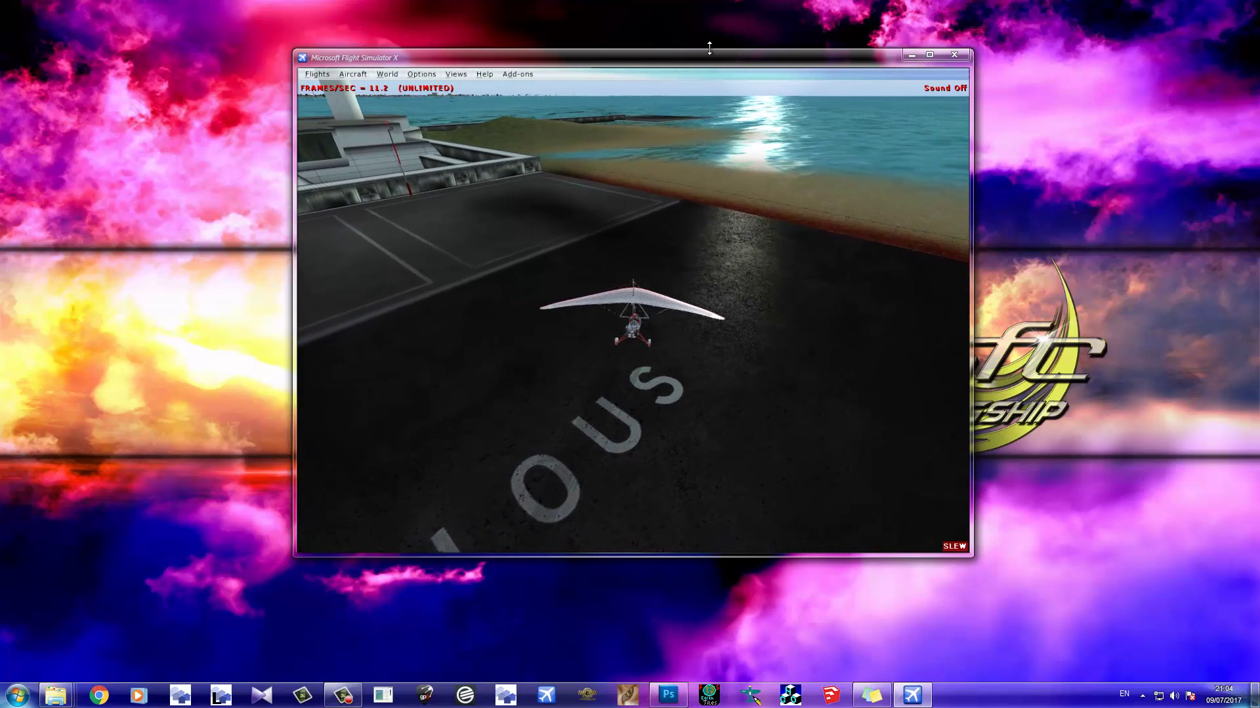
{"action": "key", "text": "y"}
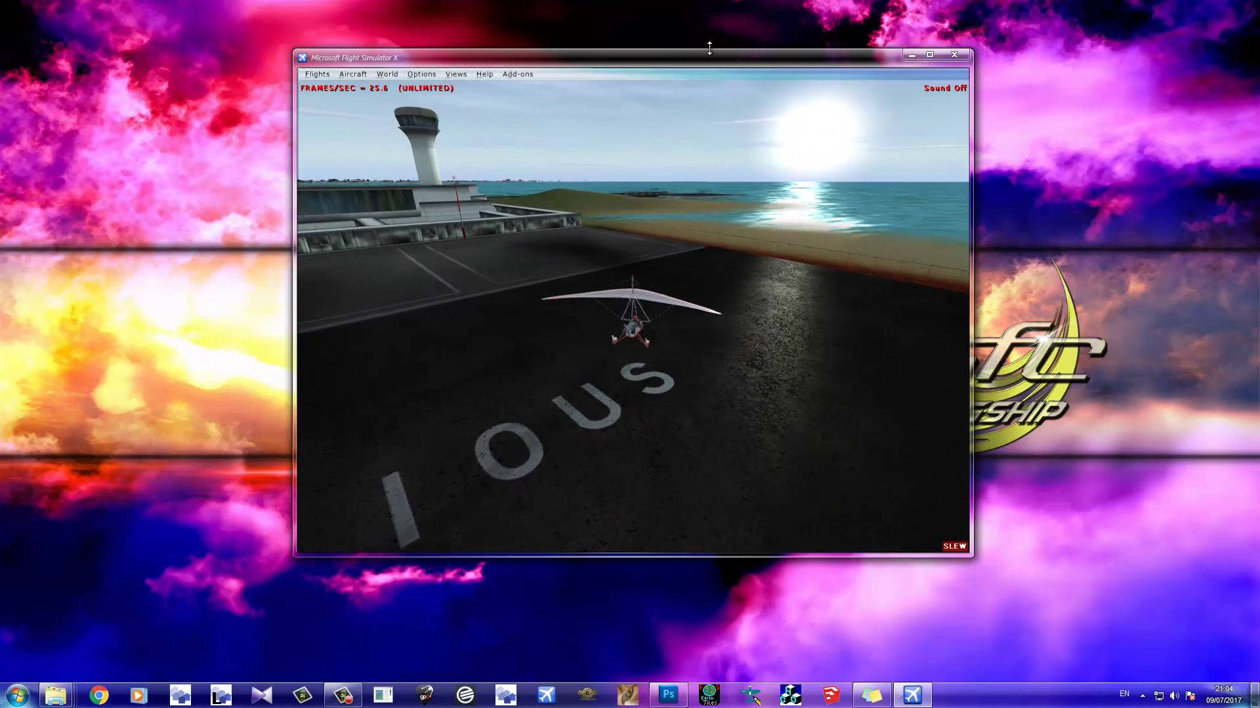
Re-enable slew, then orbit the spec tut.mdl ground plane to inspect its specular shine
{"action": "key", "text": "y"}
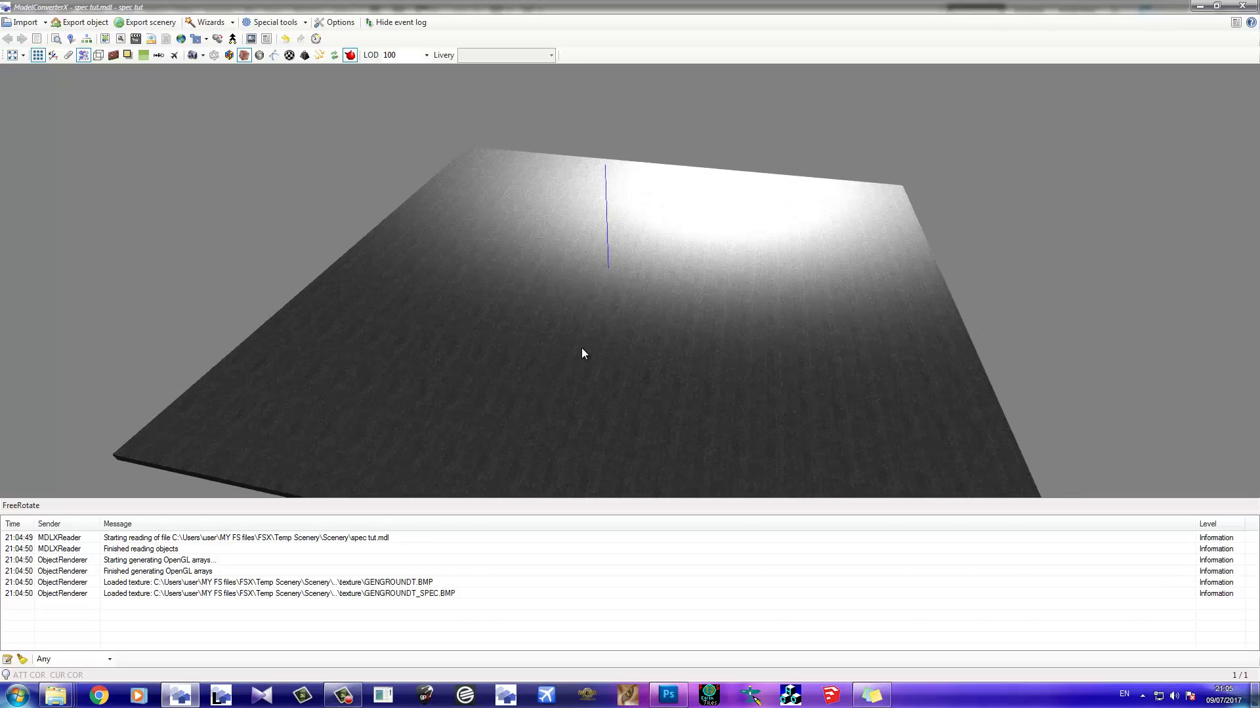
{"action": "left_click_drag", "start_coordinate": [582, 350], "coordinate": [605, 316]}
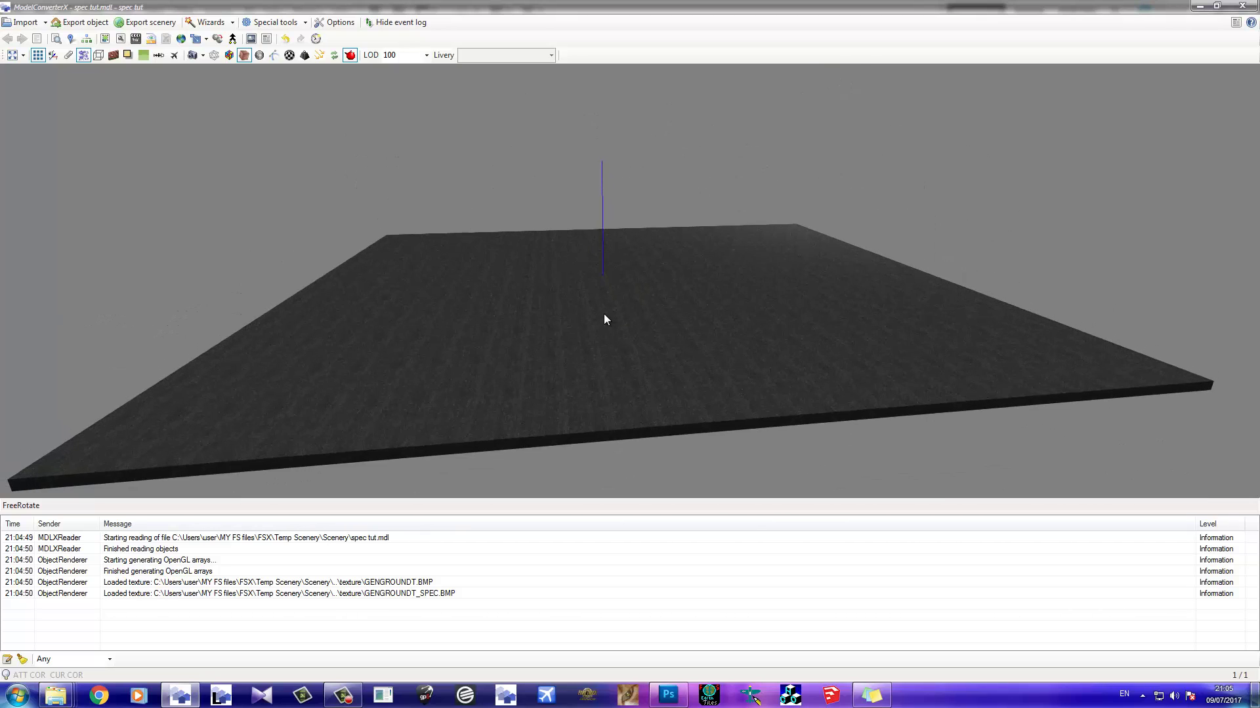
{"action": "scroll", "coordinate": [605, 318], "scroll_direction": "up", "scroll_amount": 5}
{"action": "left_click_drag", "start_coordinate": [604, 318], "coordinate": [627, 203]}
{"action": "scroll", "coordinate": [629, 208], "scroll_direction": "down", "scroll_amount": 5}
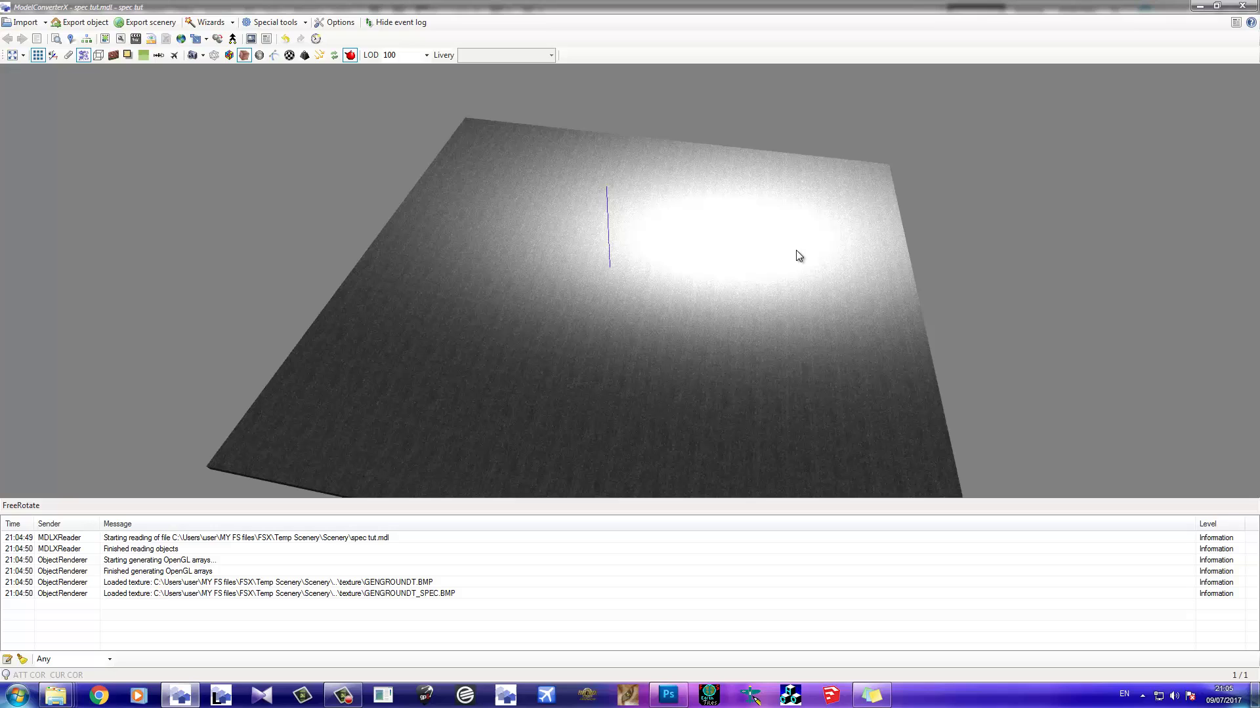
{"action": "left_click_drag", "start_coordinate": [633, 309], "coordinate": [743, 196]}
{"action": "left_click_drag", "start_coordinate": [549, 426], "coordinate": [623, 422]}
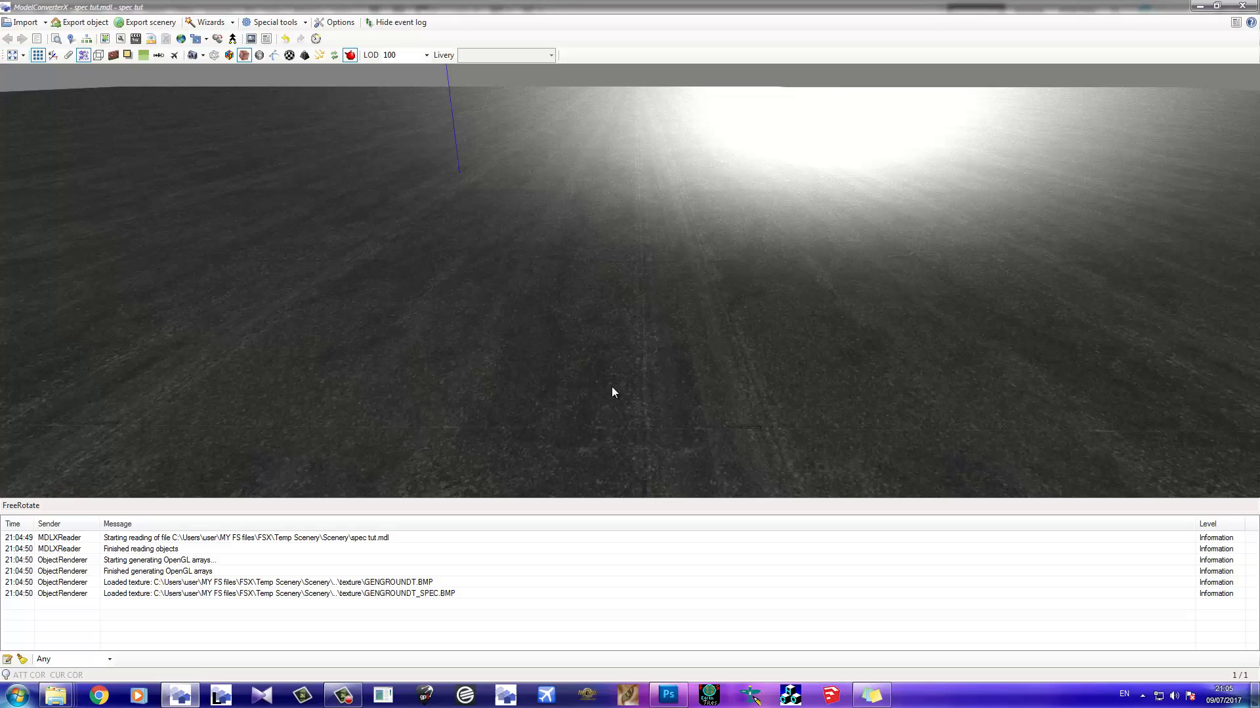
Bring up material_1.png in Photoshop and zoom in on its texture grain
{"action": "left_click", "coordinate": [668, 697]}
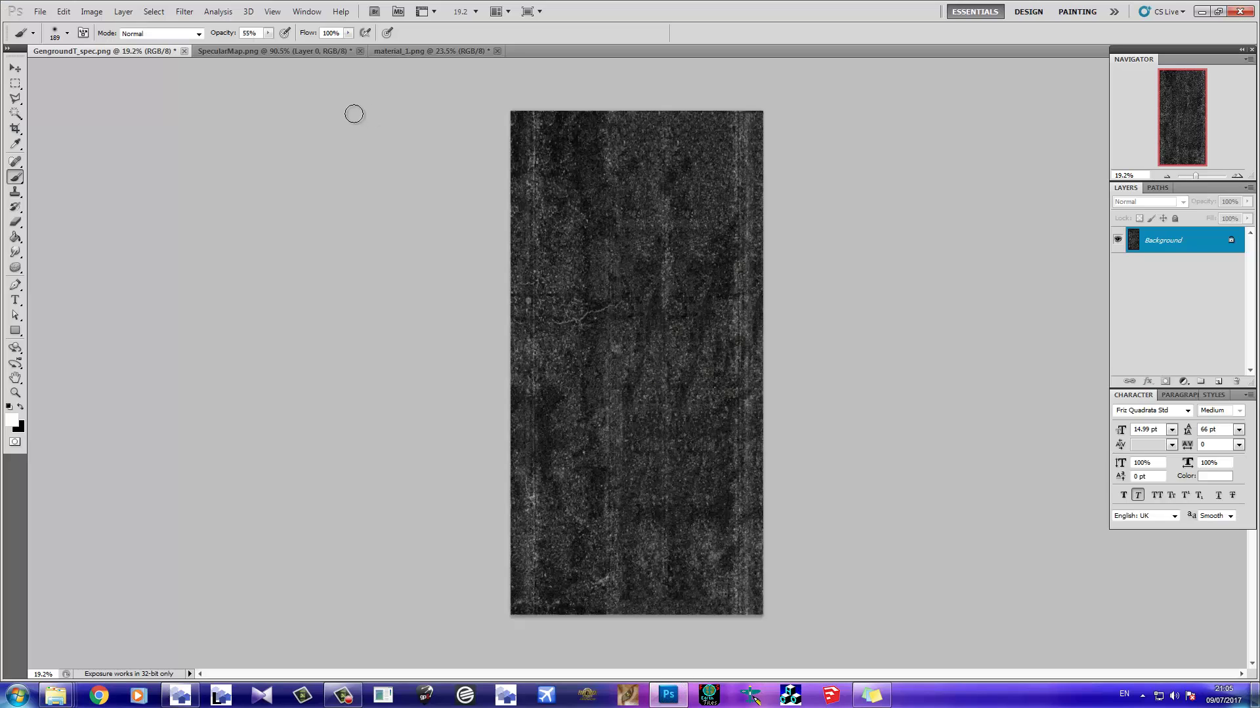
{"action": "left_click", "coordinate": [399, 50]}
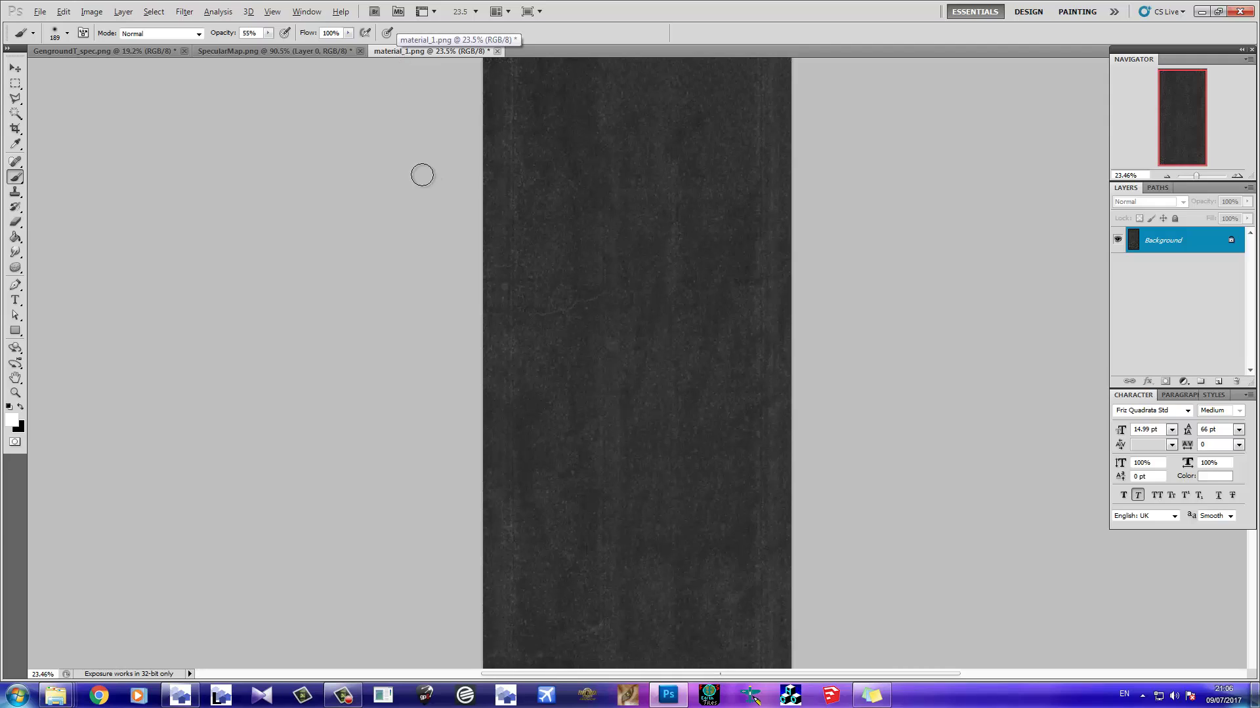
{"action": "mouse_move", "coordinate": [1195, 175]}
{"action": "left_mouse_down"}
{"action": "mouse_move", "coordinate": [1210, 175]}
{"action": "mouse_move", "coordinate": [1199, 181]}
{"action": "left_mouse_up"}
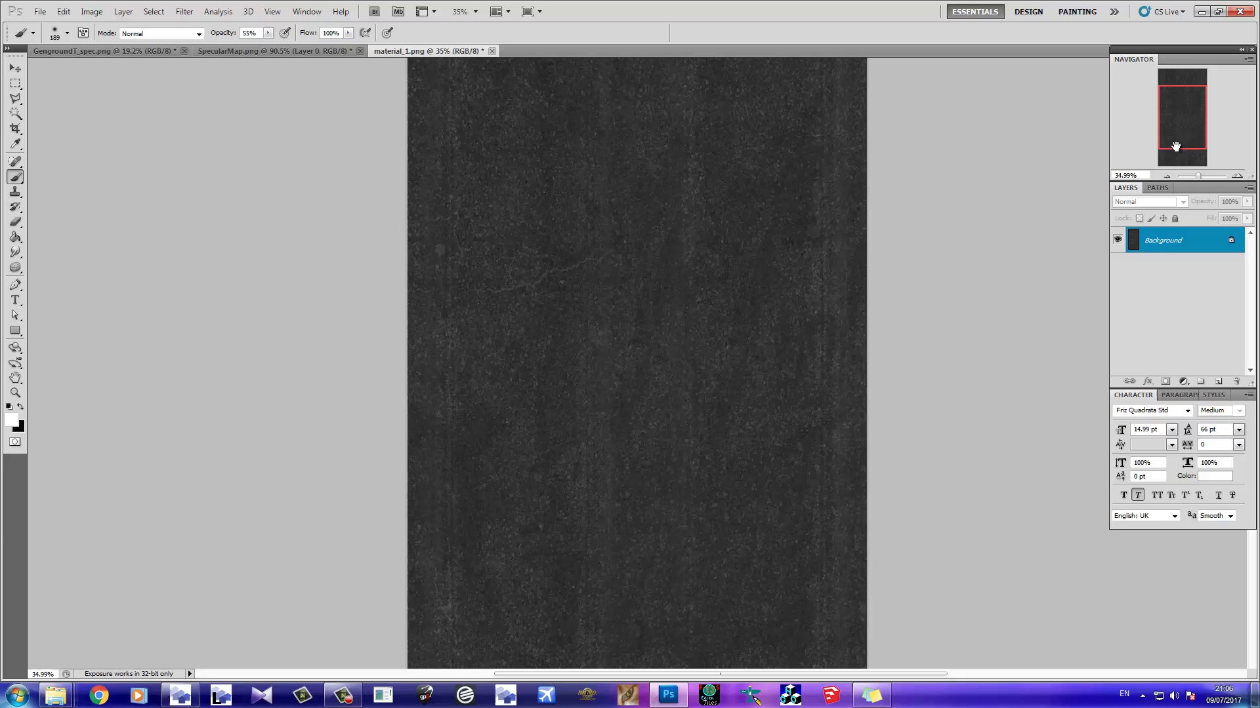
{"action": "left_click_drag", "start_coordinate": [1198, 182], "coordinate": [1206, 177]}
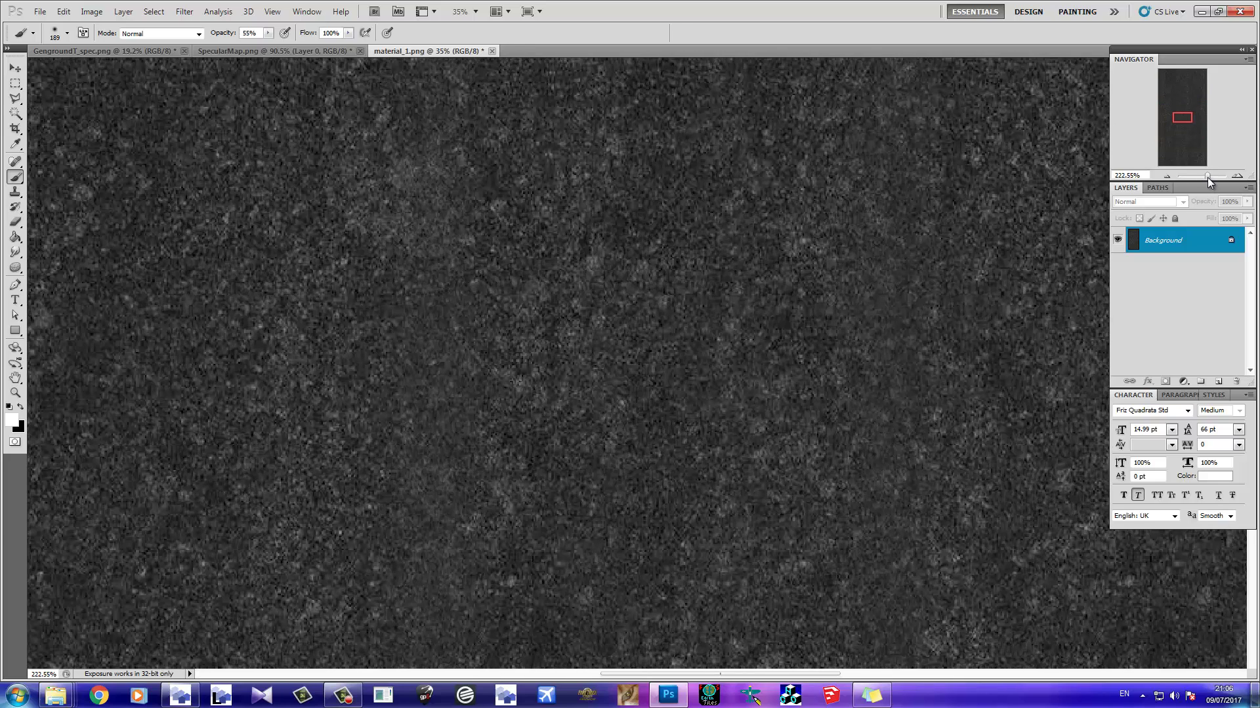
Desaturate material_1.png to plain grey and zoom back out to the whole texture
{"action": "left_click", "coordinate": [104, 14]}
{"action": "mouse_move", "coordinate": [115, 44]}
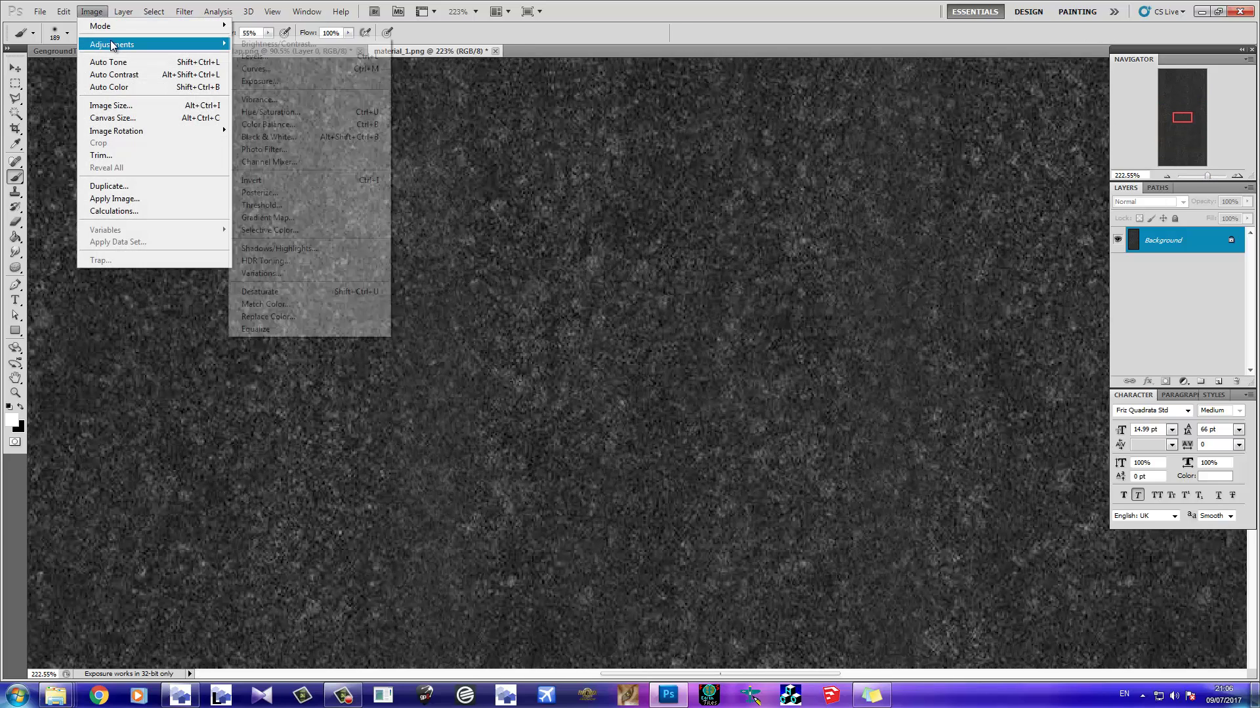
{"action": "left_click", "coordinate": [345, 291]}
{"action": "left_click_drag", "start_coordinate": [1209, 179], "coordinate": [1196, 181]}
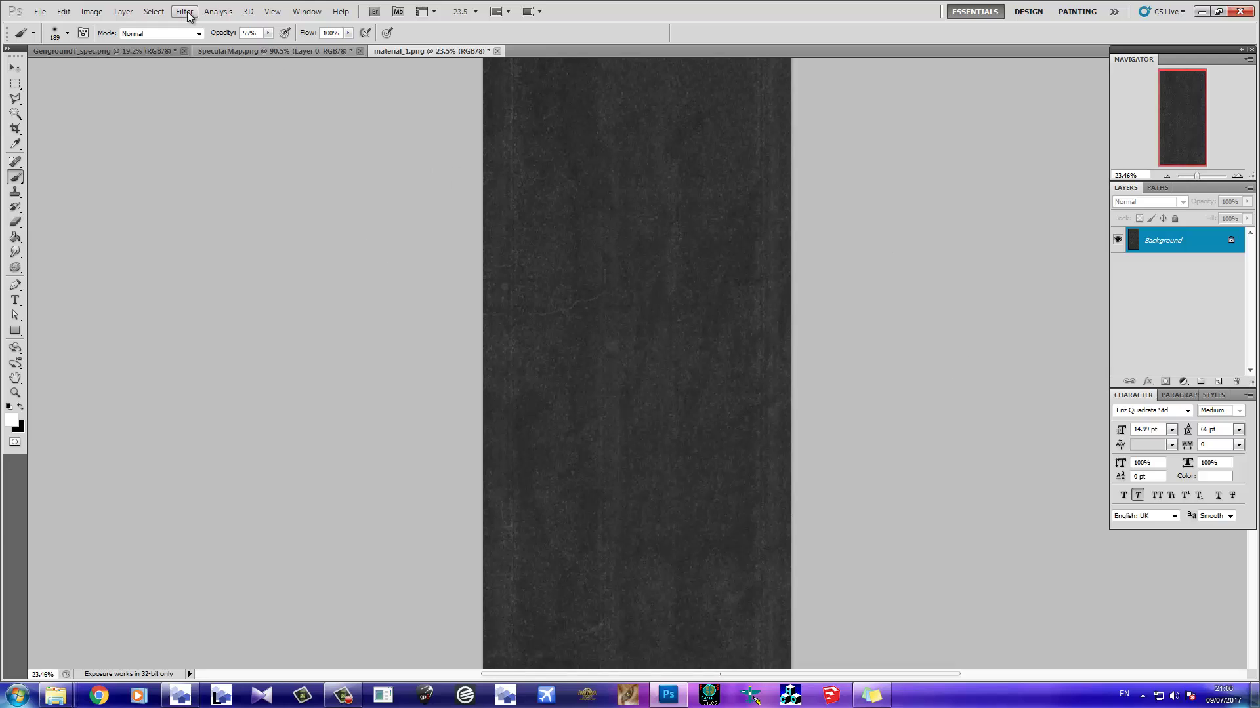
{"action": "left_click", "coordinate": [91, 11]}
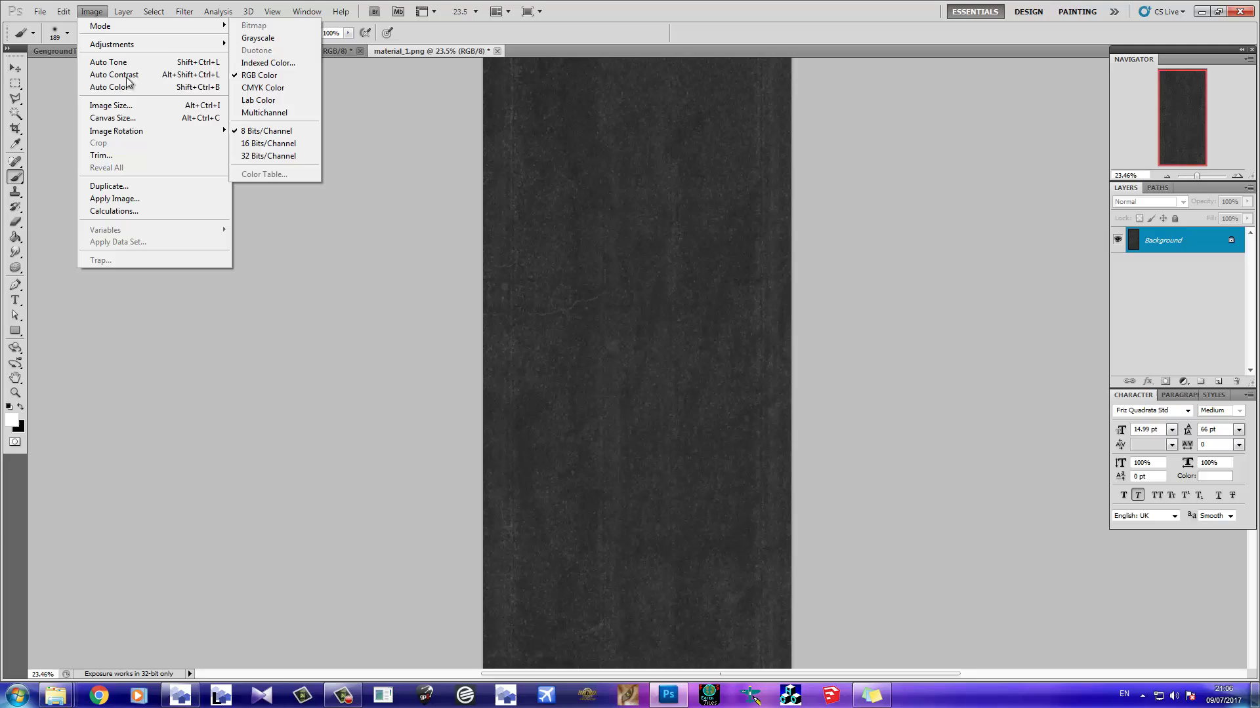
{"action": "mouse_move", "coordinate": [164, 44]}
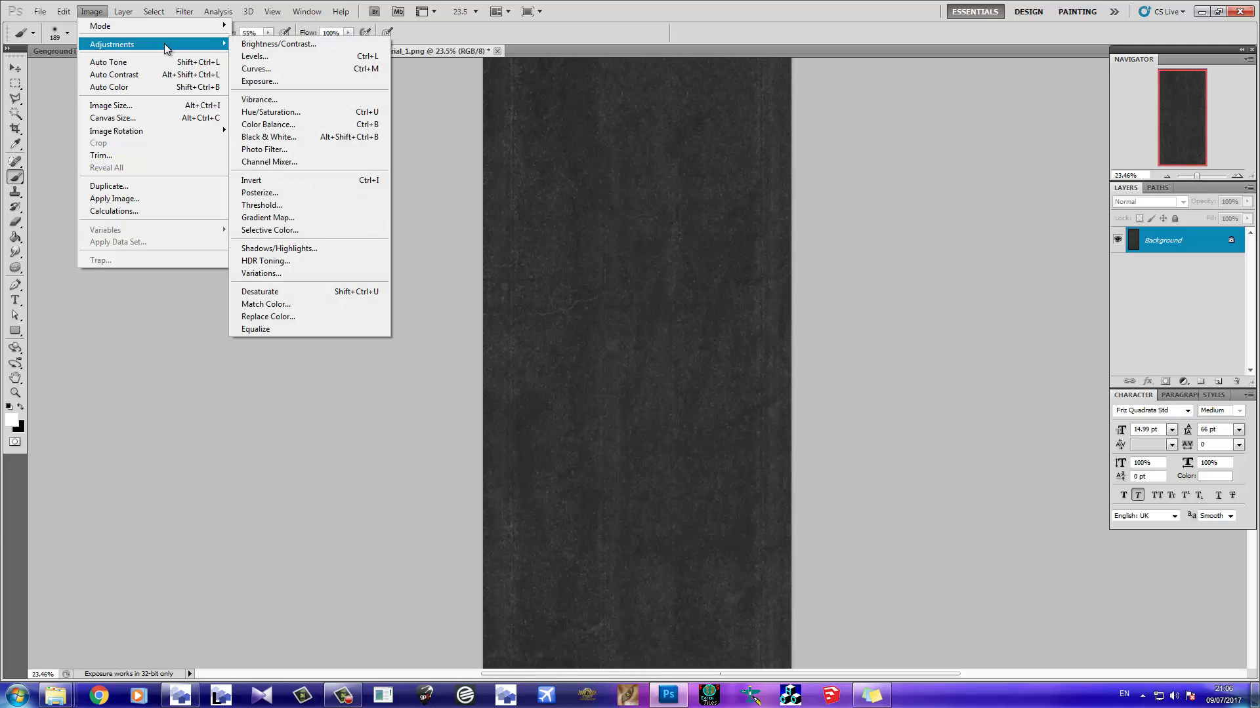
Apply Brightness/Contrast twice, raising contrast to 30 and then to 100 with brightness 0
{"action": "left_click", "coordinate": [310, 46]}
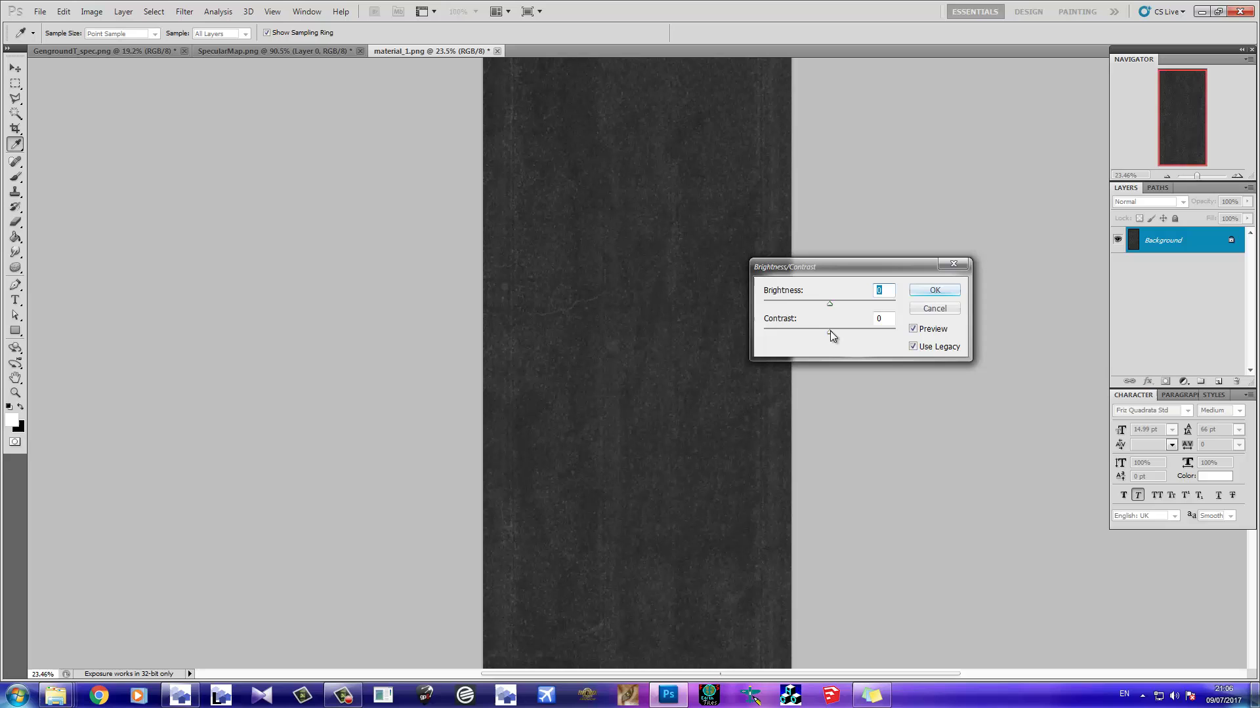
{"action": "left_click_drag", "start_coordinate": [830, 332], "coordinate": [885, 330]}
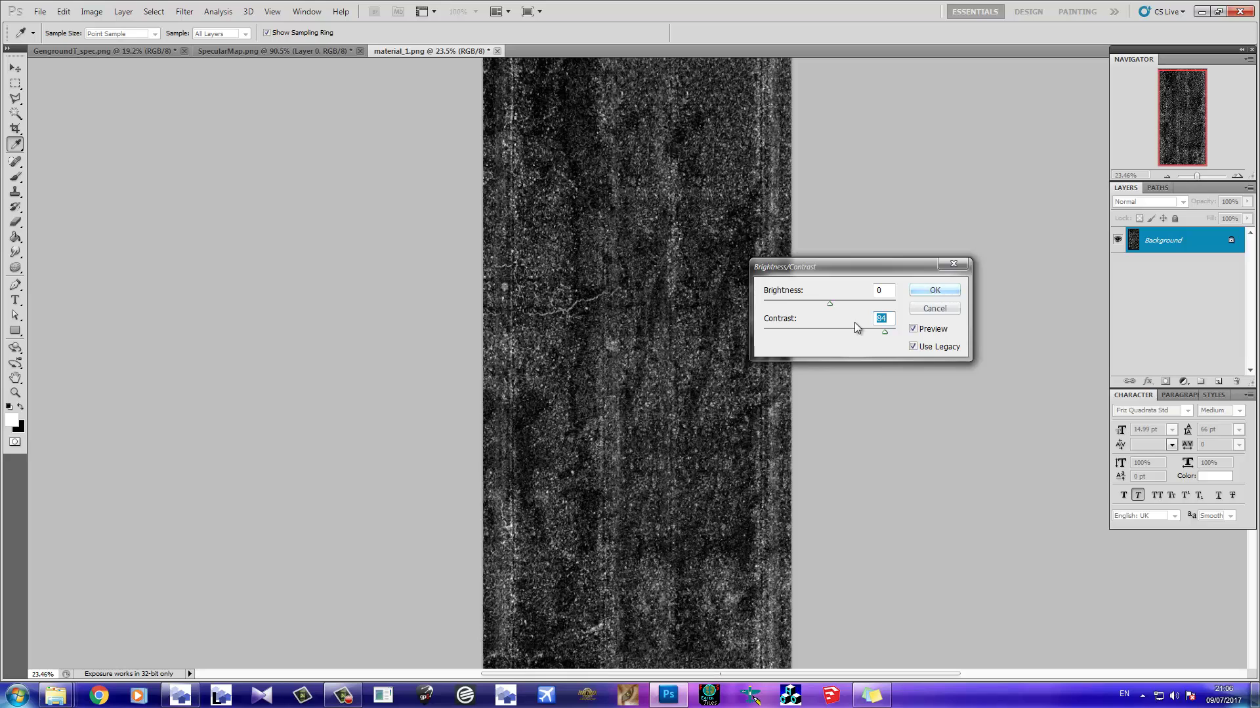
{"action": "left_click", "coordinate": [925, 290]}
{"action": "key", "text": "b"}
{"action": "left_click", "coordinate": [91, 12]}
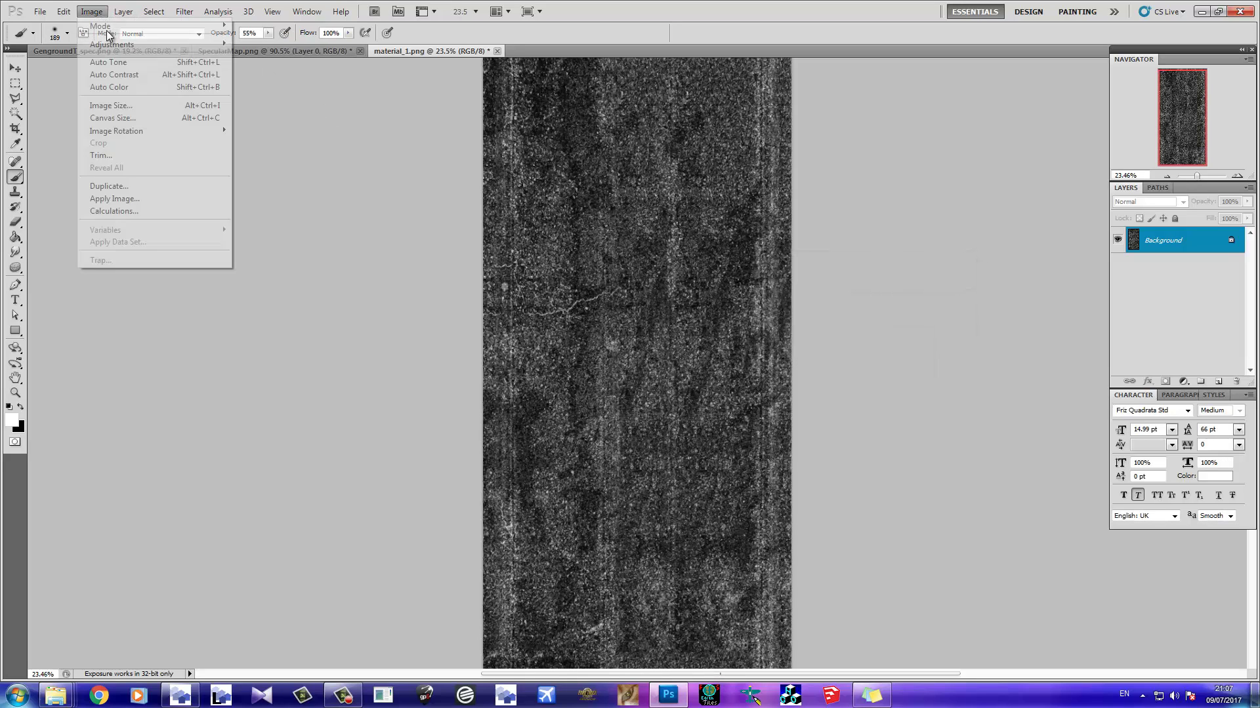
{"action": "mouse_move", "coordinate": [150, 45]}
{"action": "left_click", "coordinate": [278, 44]}
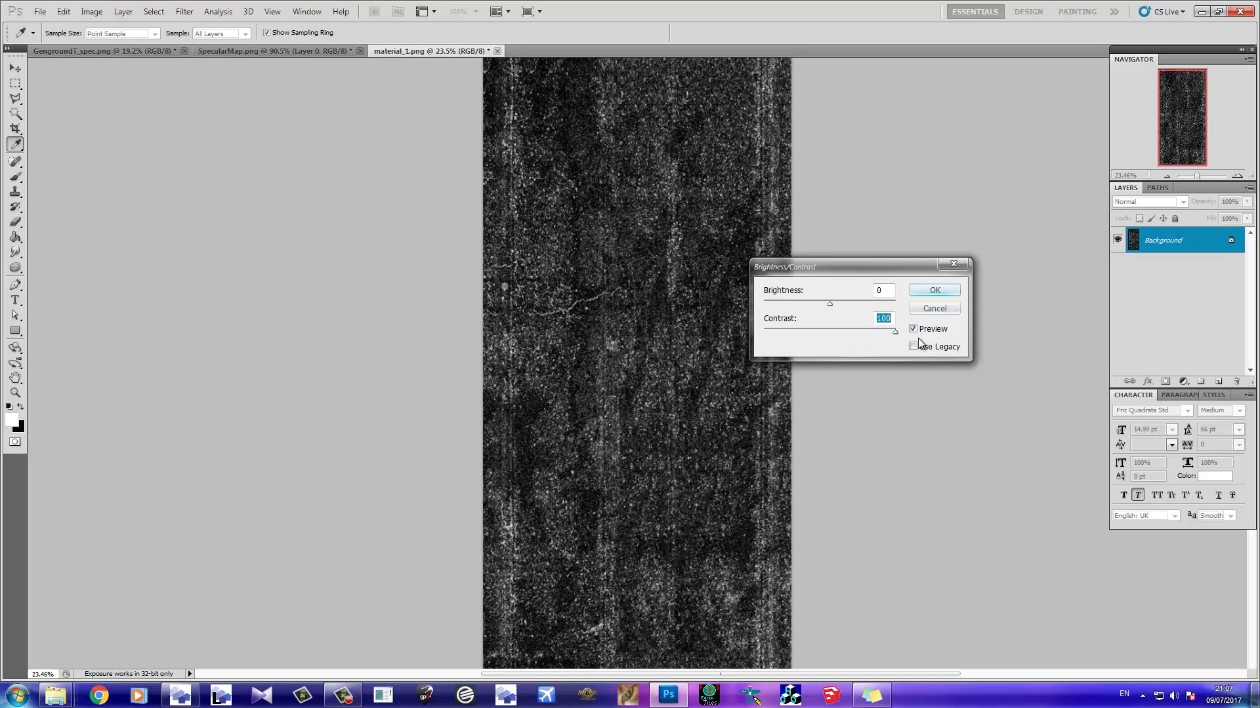
{"action": "left_click", "coordinate": [935, 290]}
{"action": "key", "text": "b"}
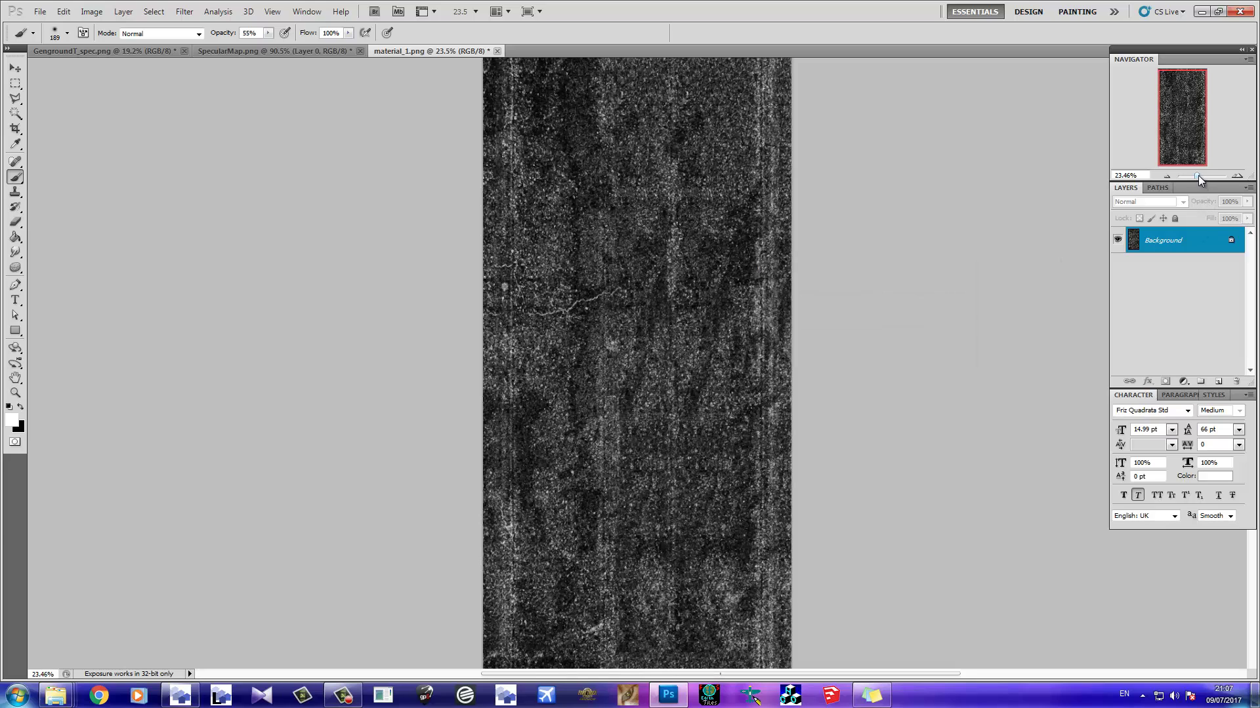
Desaturate the high-contrast texture again
{"action": "left_click", "coordinate": [89, 11]}
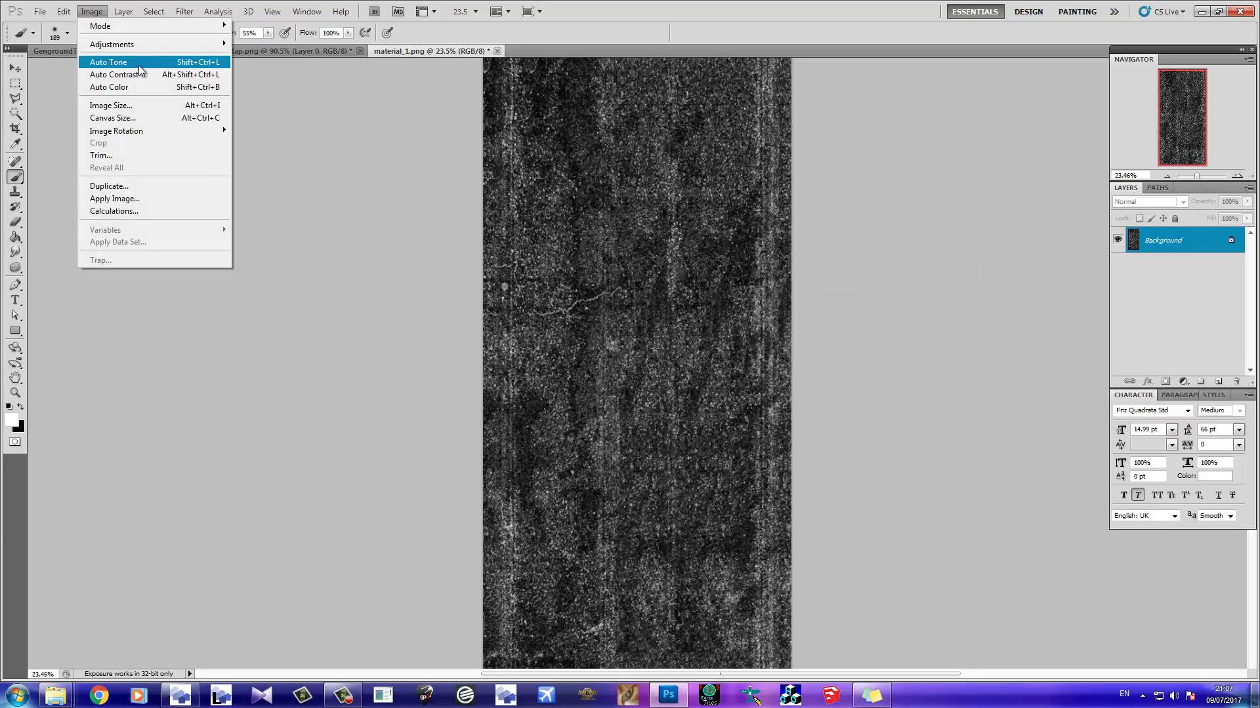
{"action": "mouse_move", "coordinate": [111, 44]}
{"action": "left_click", "coordinate": [265, 290]}
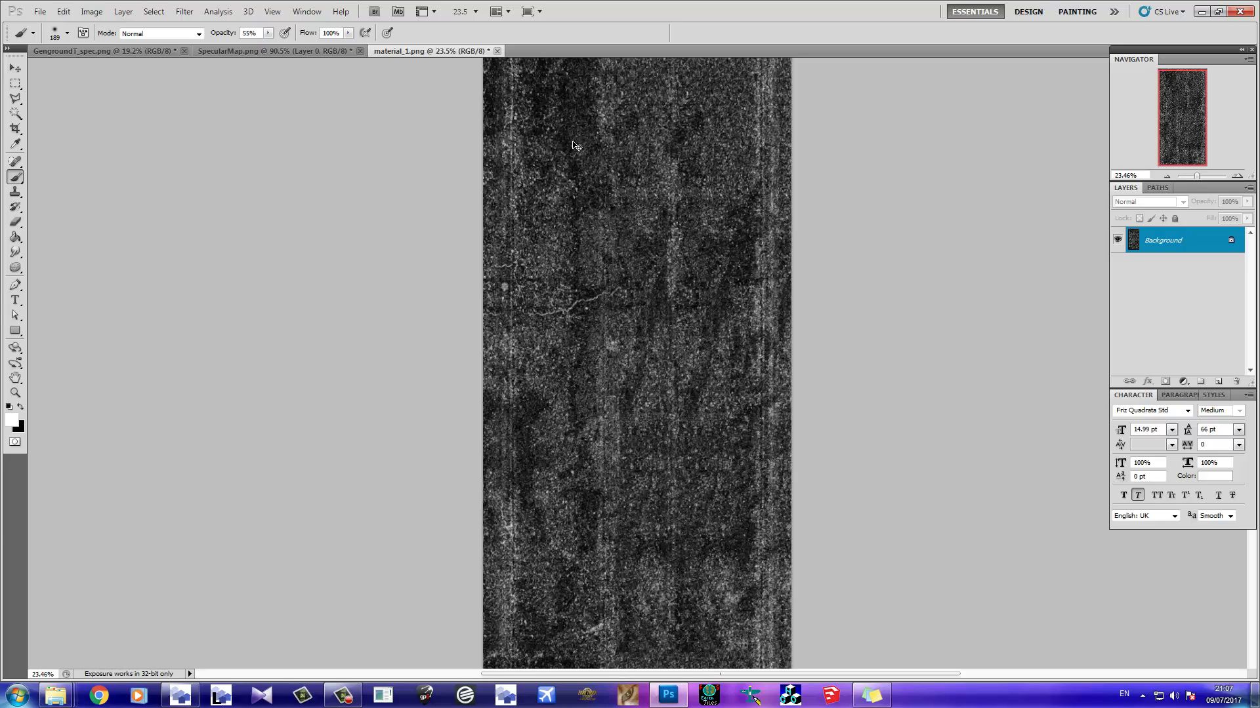
Try saving the texture as GengroundT_spec.png, which fails with a could-not-save error
{"action": "key", "text": "ctrl+shift+s"}
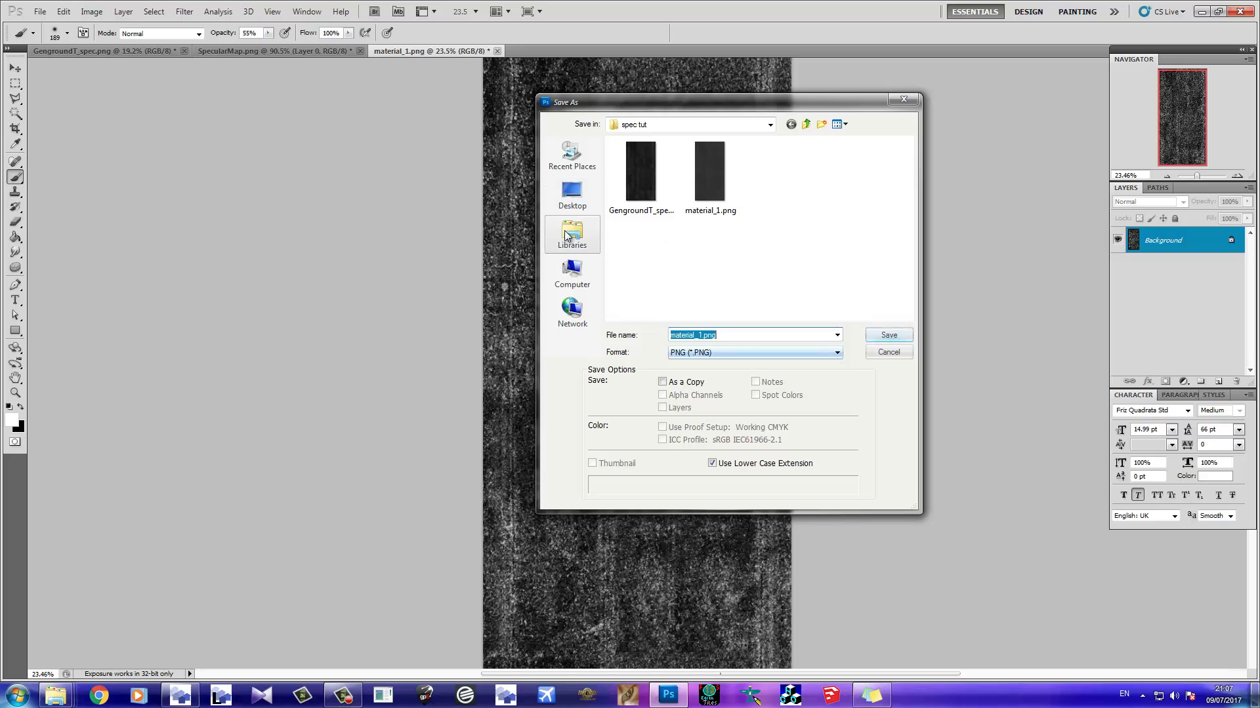
{"action": "left_click", "coordinate": [890, 335]}
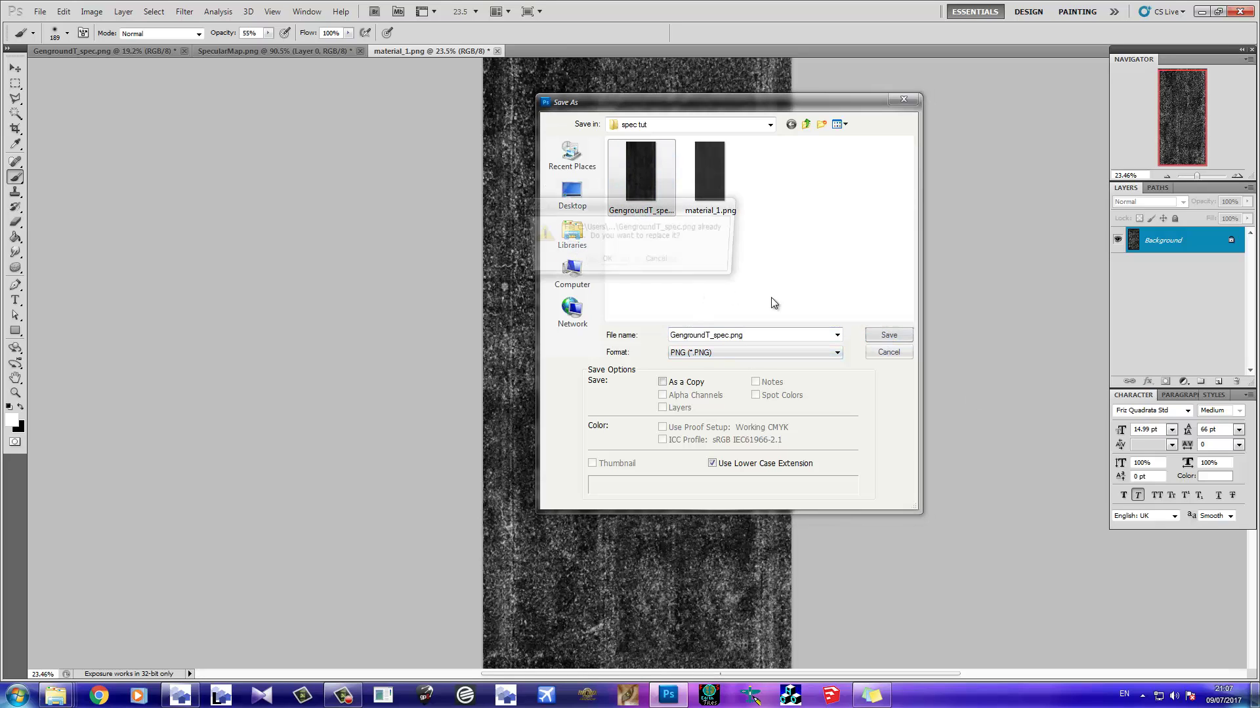
{"action": "left_click", "coordinate": [617, 265]}
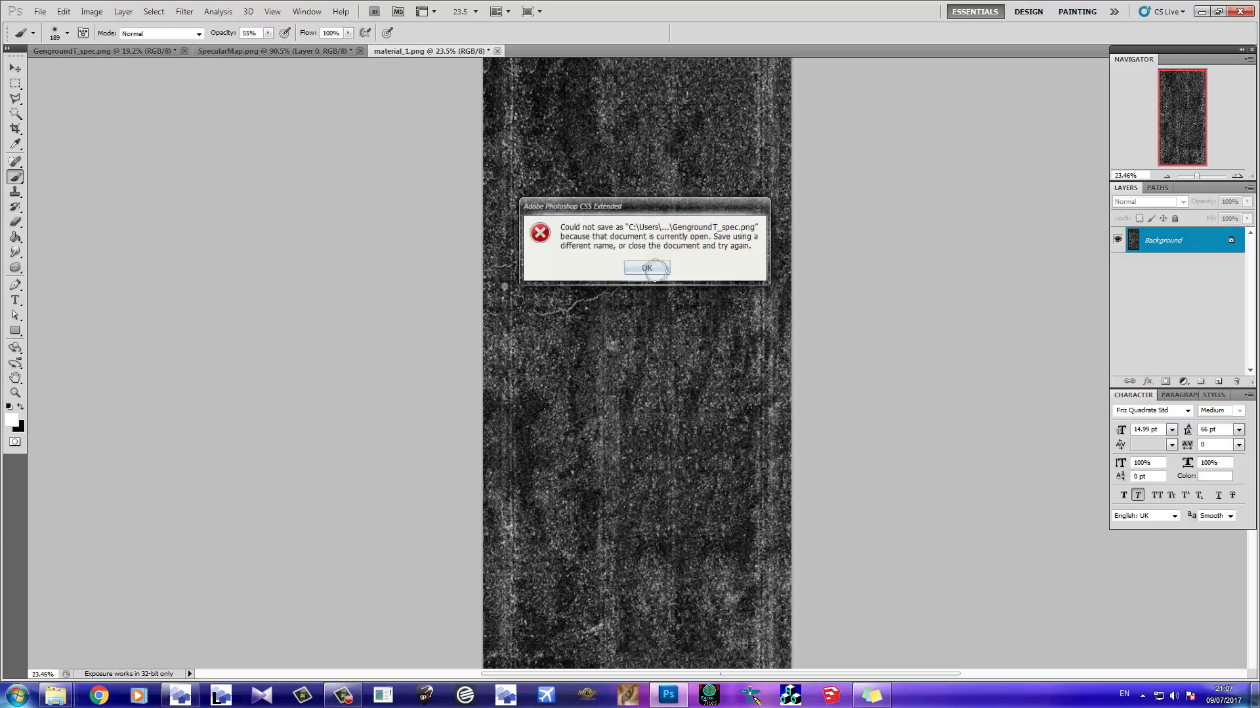
{"action": "left_click", "coordinate": [654, 268]}
In Save As, browse to Libraries > Flight Simulator > FSX > Temp Scenery > Texture
{"action": "key", "text": "ctrl+shift+s"}
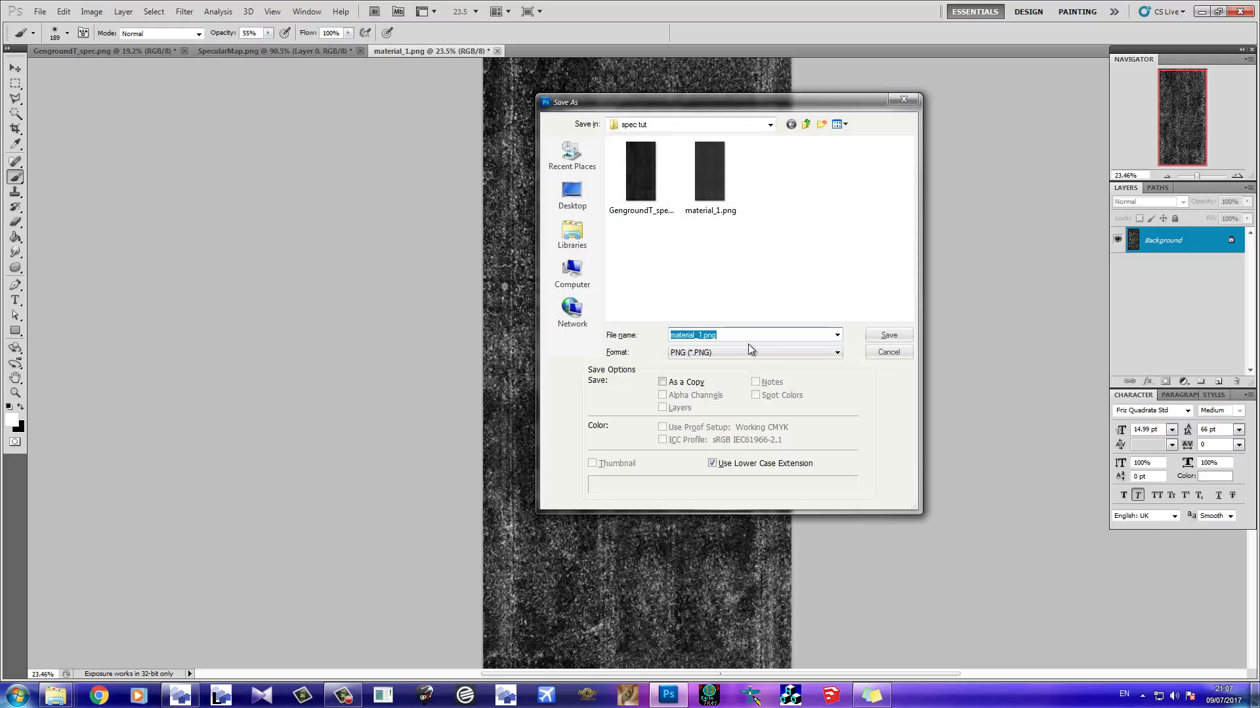
{"action": "left_click", "coordinate": [580, 243]}
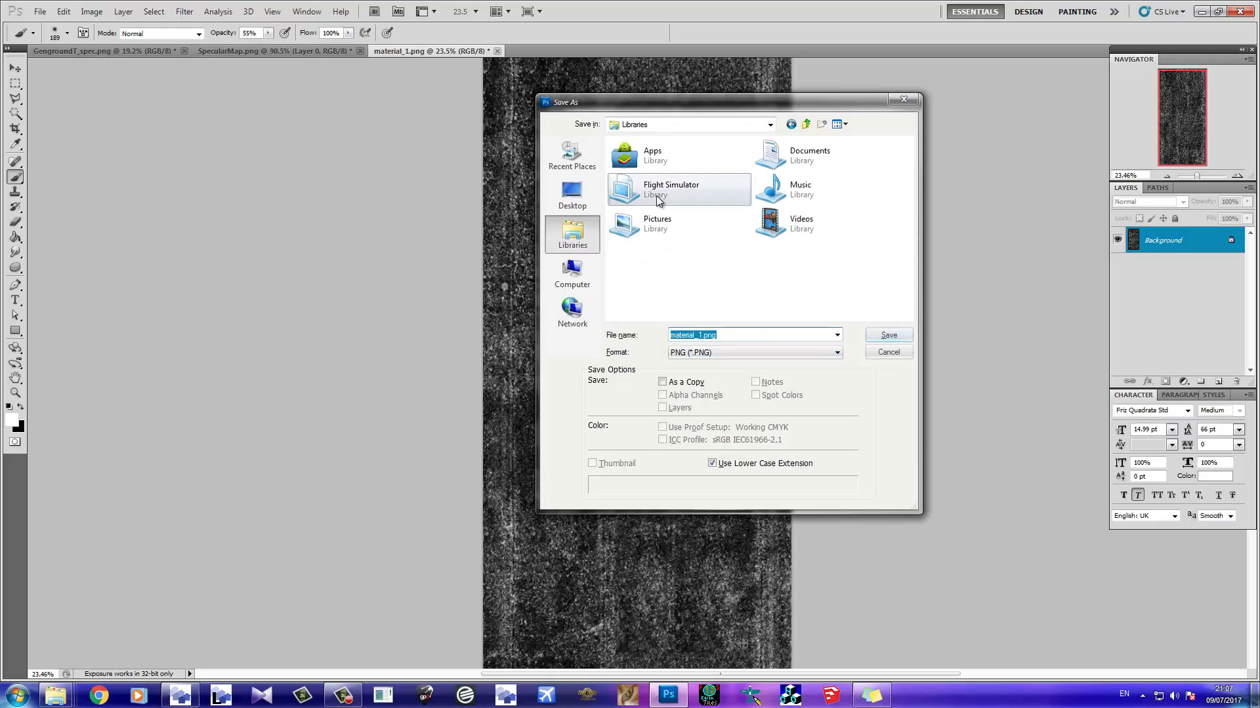
{"action": "double_click", "coordinate": [711, 184]}
{"action": "double_click", "coordinate": [627, 222]}
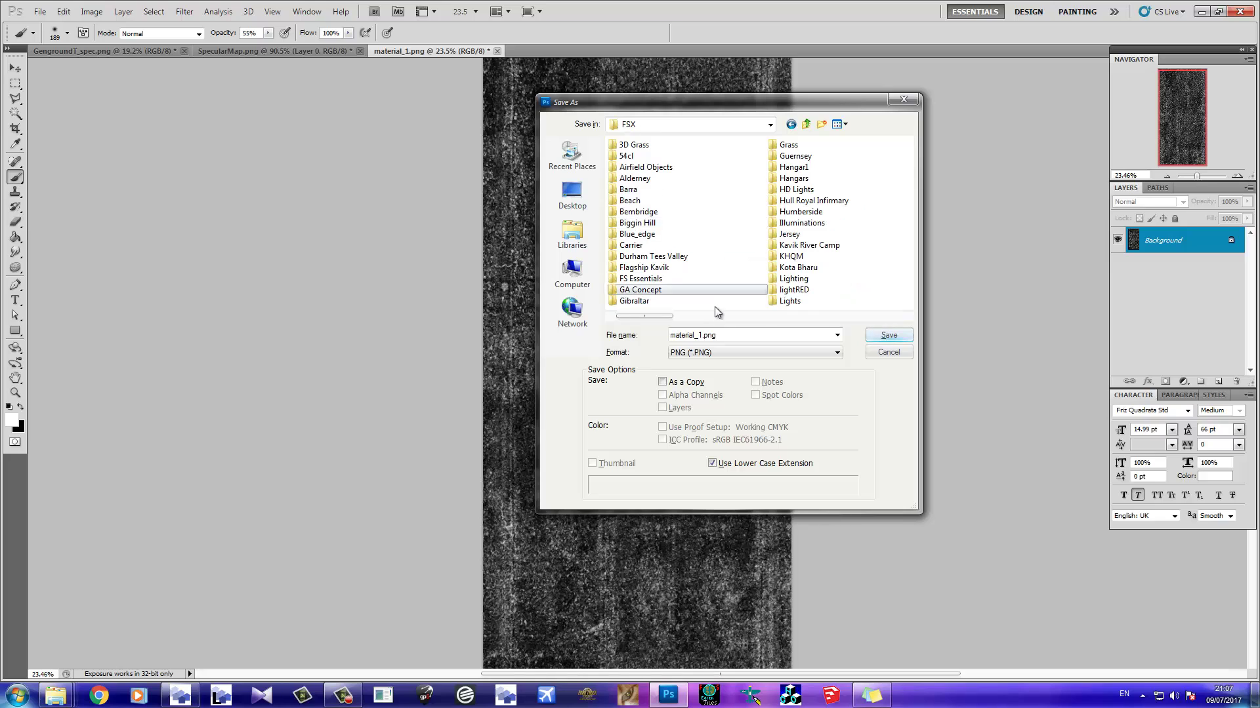
{"action": "scroll", "coordinate": [710, 312], "scroll_direction": "right", "scroll_amount": 5}
{"action": "scroll", "coordinate": [778, 327], "scroll_direction": "right", "scroll_amount": 2}
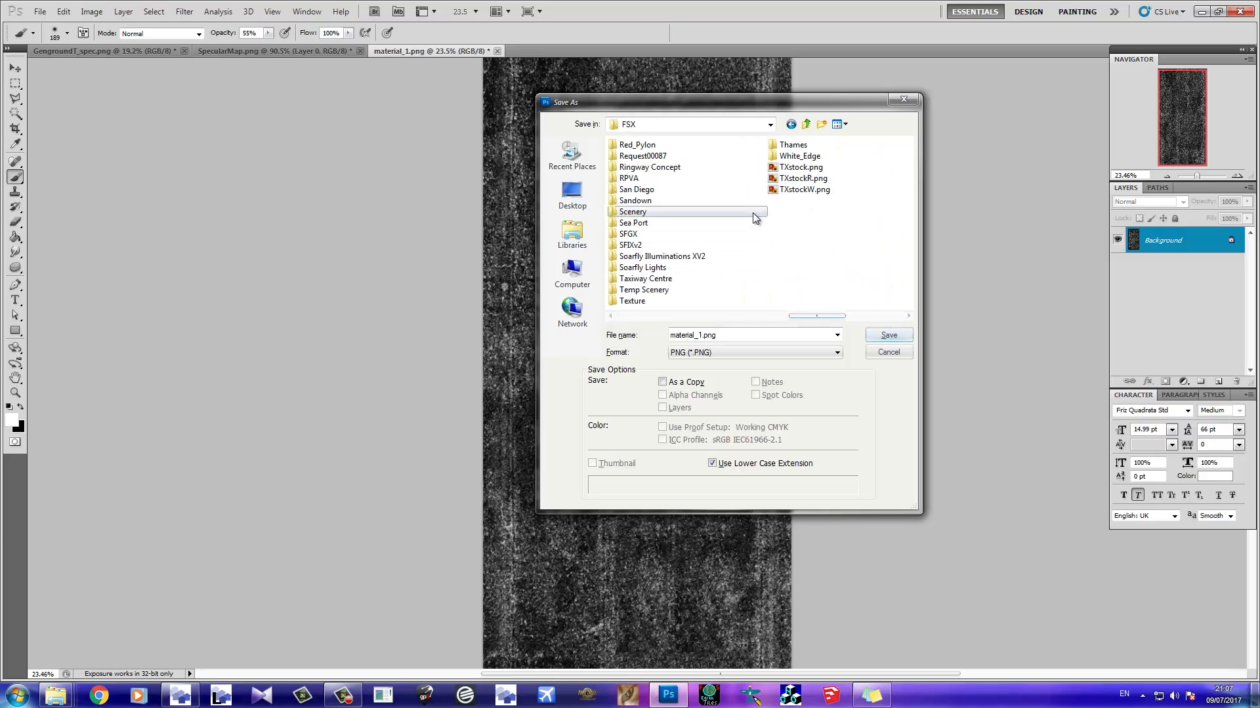
{"action": "left_click", "coordinate": [660, 292]}
{"action": "double_click", "coordinate": [660, 291]}
{"action": "double_click", "coordinate": [640, 178]}
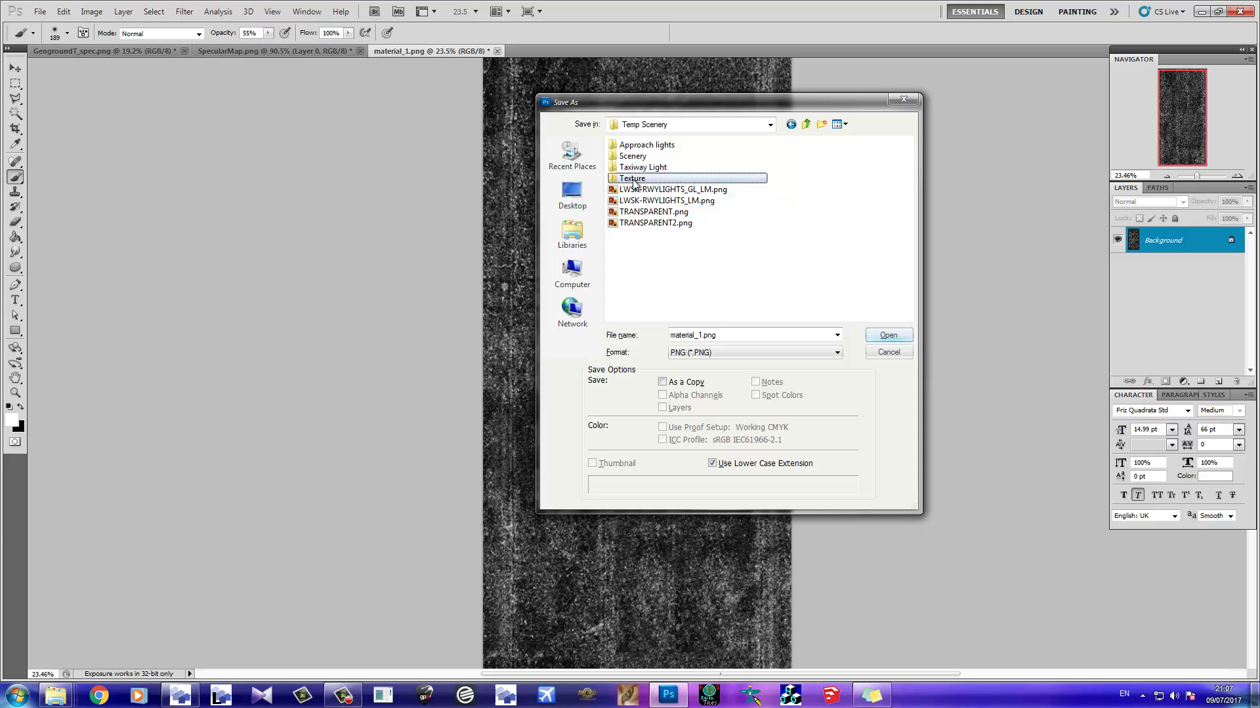
Save as GengroundT_spec.png, replacing the existing file and accepting the PNG options
{"action": "left_click", "coordinate": [641, 246]}
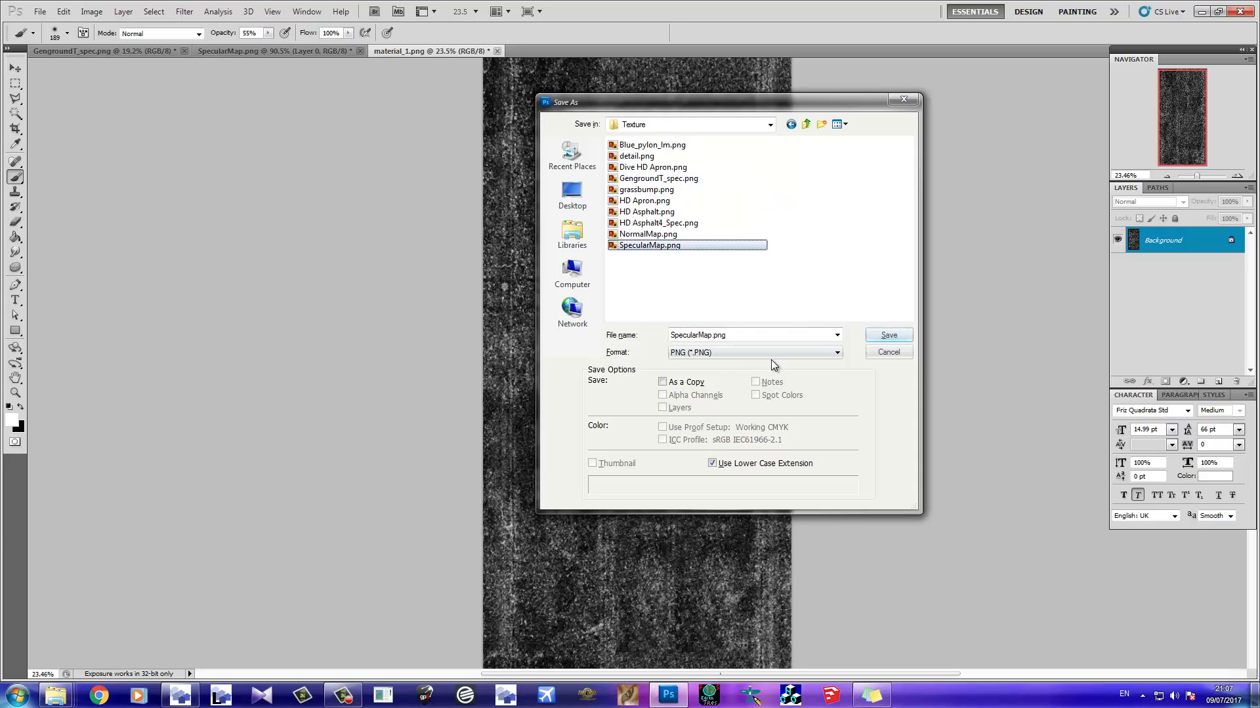
{"action": "double_click", "coordinate": [765, 334]}
{"action": "type", "text": "gen"}
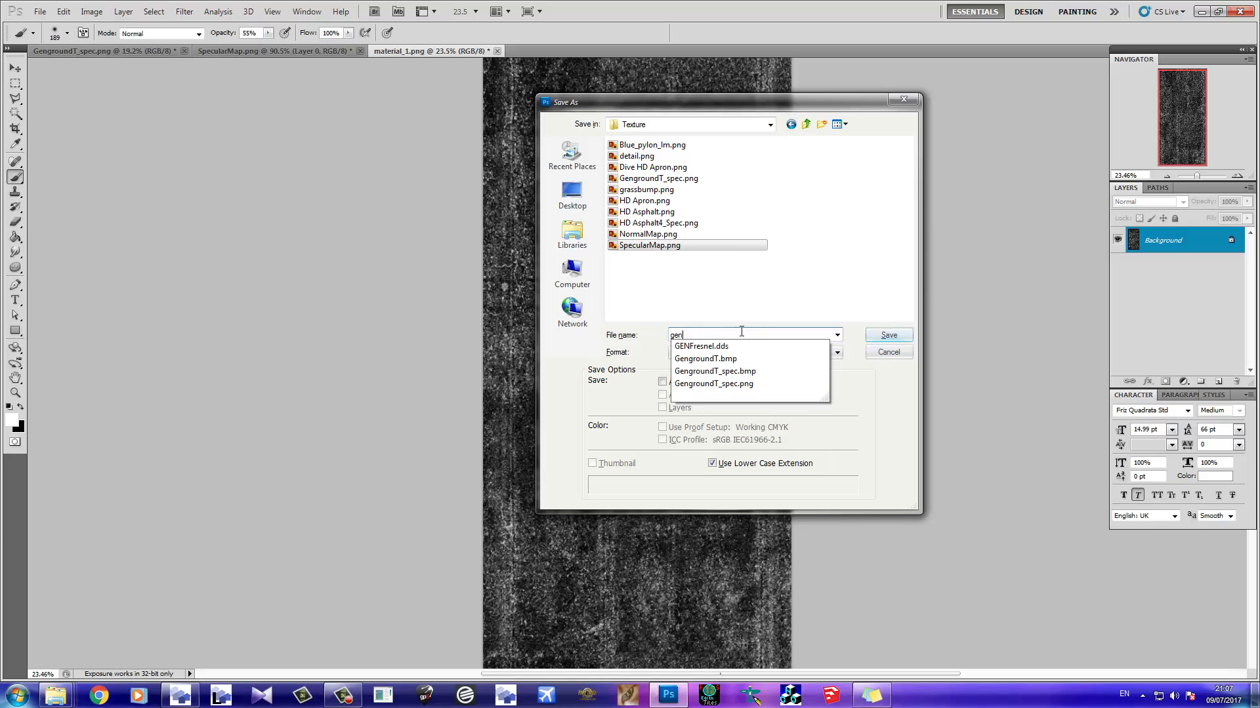
{"action": "left_click", "coordinate": [756, 382]}
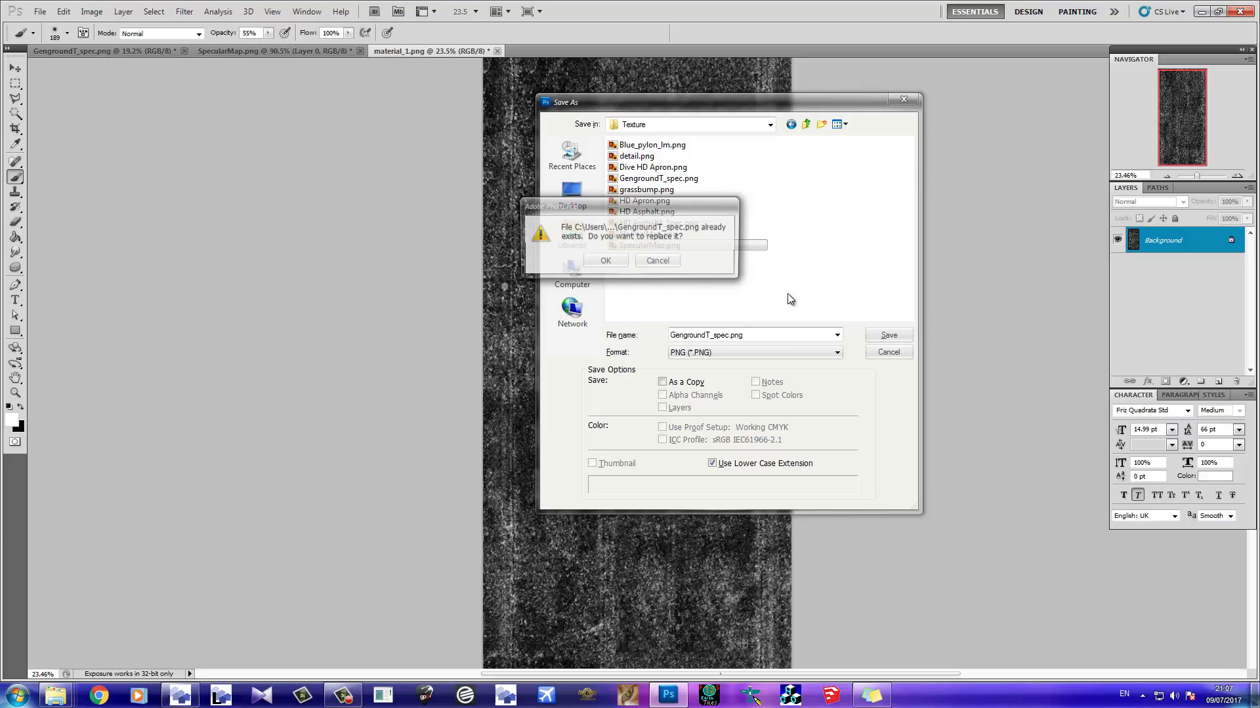
{"action": "left_click", "coordinate": [620, 260]}
{"action": "left_click", "coordinate": [671, 238]}
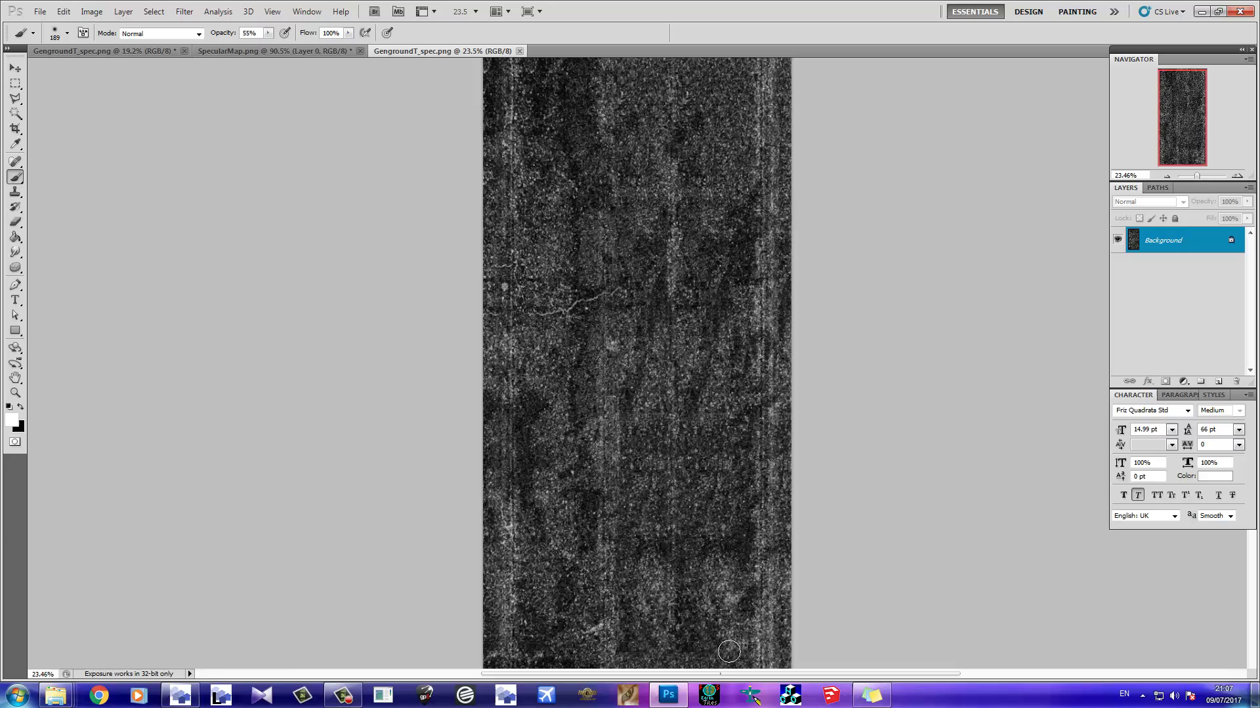
Open the Material Editor on GENGROUNDT and scroll to its textures (diffuse GENGROUNDT.BMP)
{"action": "left_click", "coordinate": [181, 695]}
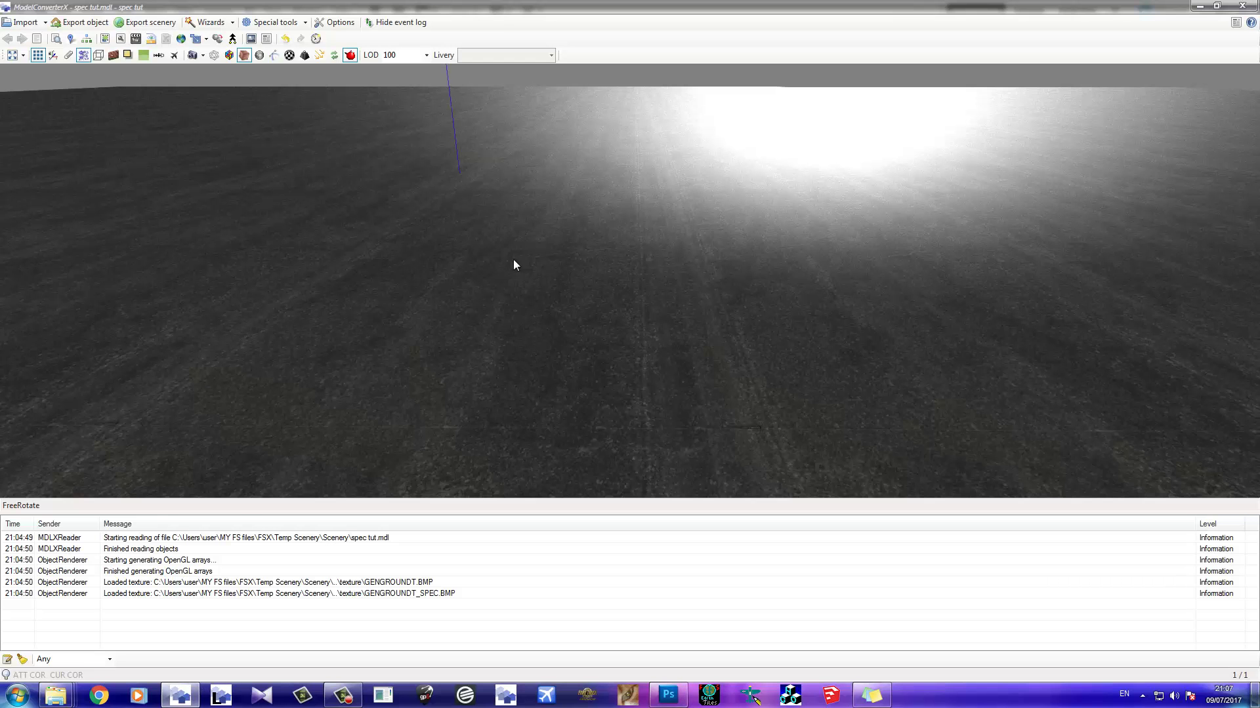
{"action": "scroll", "coordinate": [513, 251], "scroll_direction": "down", "scroll_amount": 10}
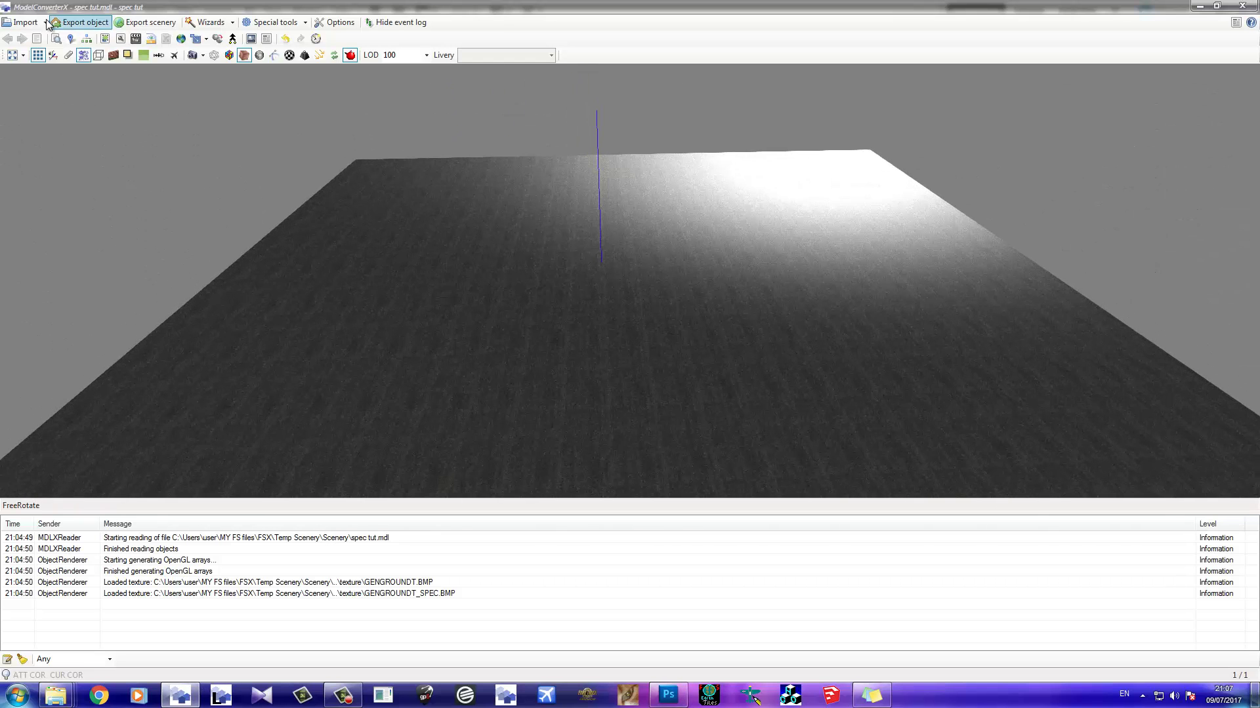
{"action": "left_click", "coordinate": [104, 36]}
{"action": "left_click", "coordinate": [183, 155]}
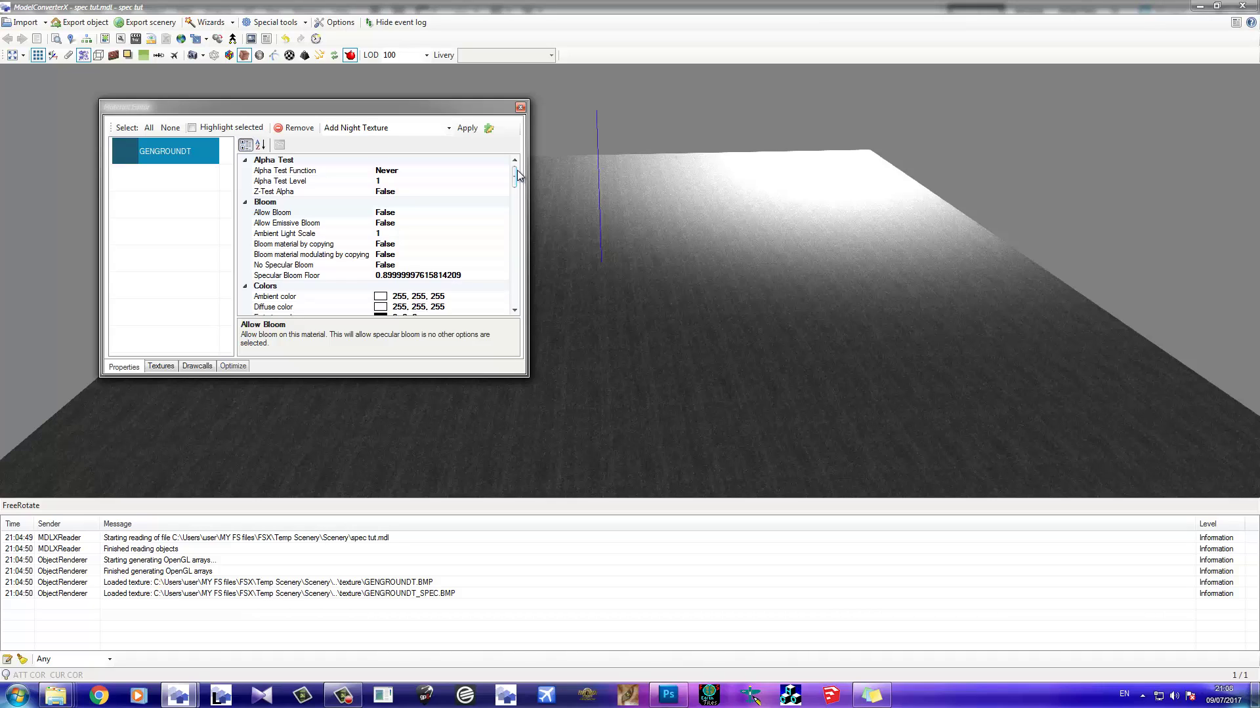
{"action": "left_click_drag", "start_coordinate": [517, 170], "coordinate": [507, 295]}
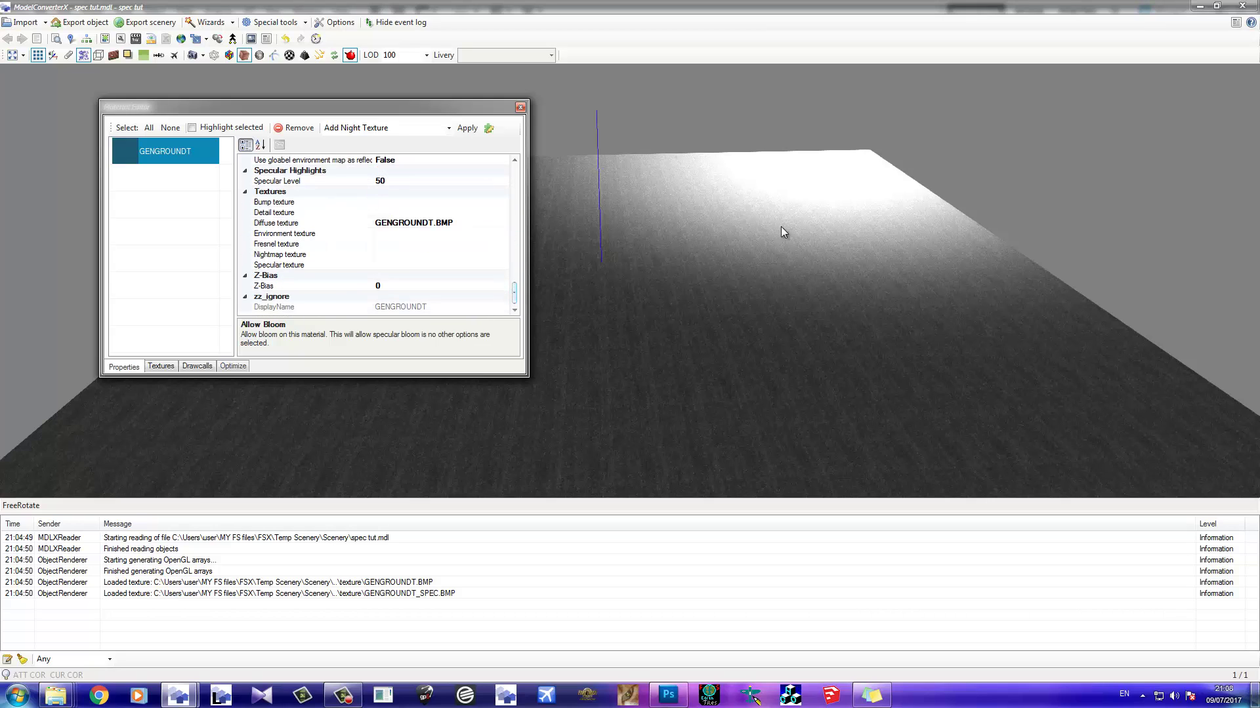
Assign GengroundT_spec.png from the Texture folder as GENGROUNDT's specular texture
{"action": "left_click", "coordinate": [446, 265]}
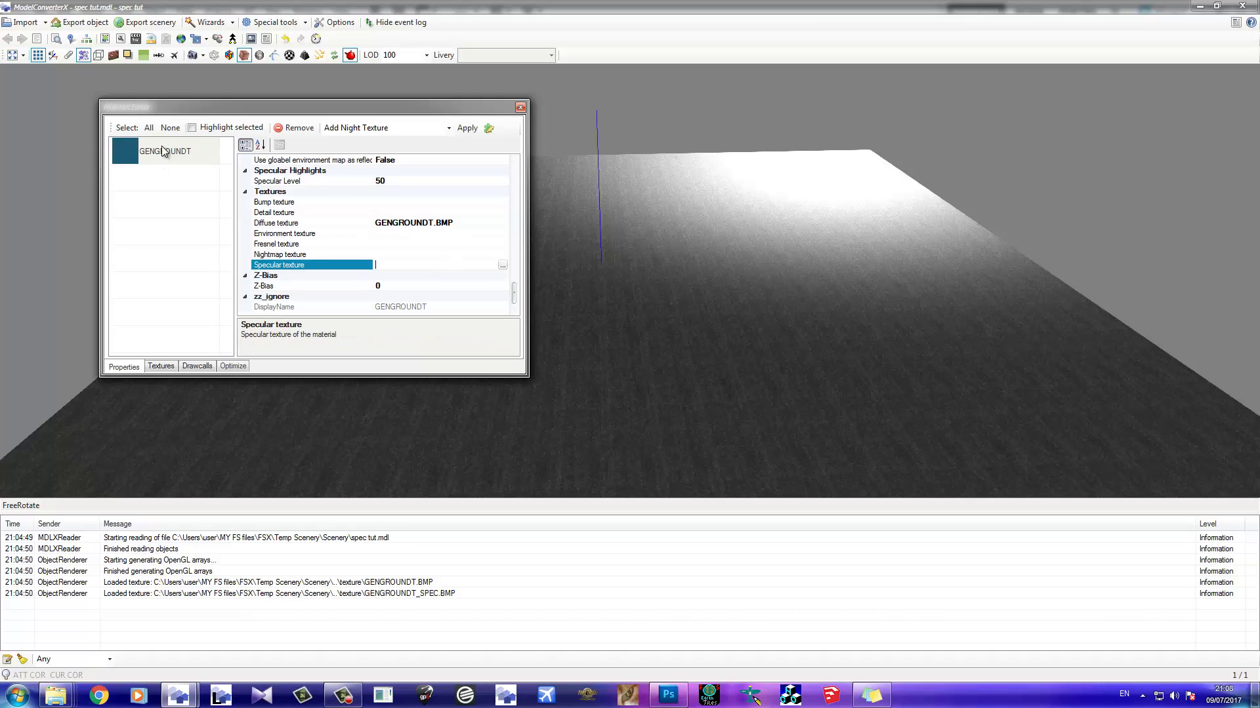
{"action": "left_click", "coordinate": [503, 265]}
{"action": "left_click_drag", "start_coordinate": [459, 116], "coordinate": [885, 109]}
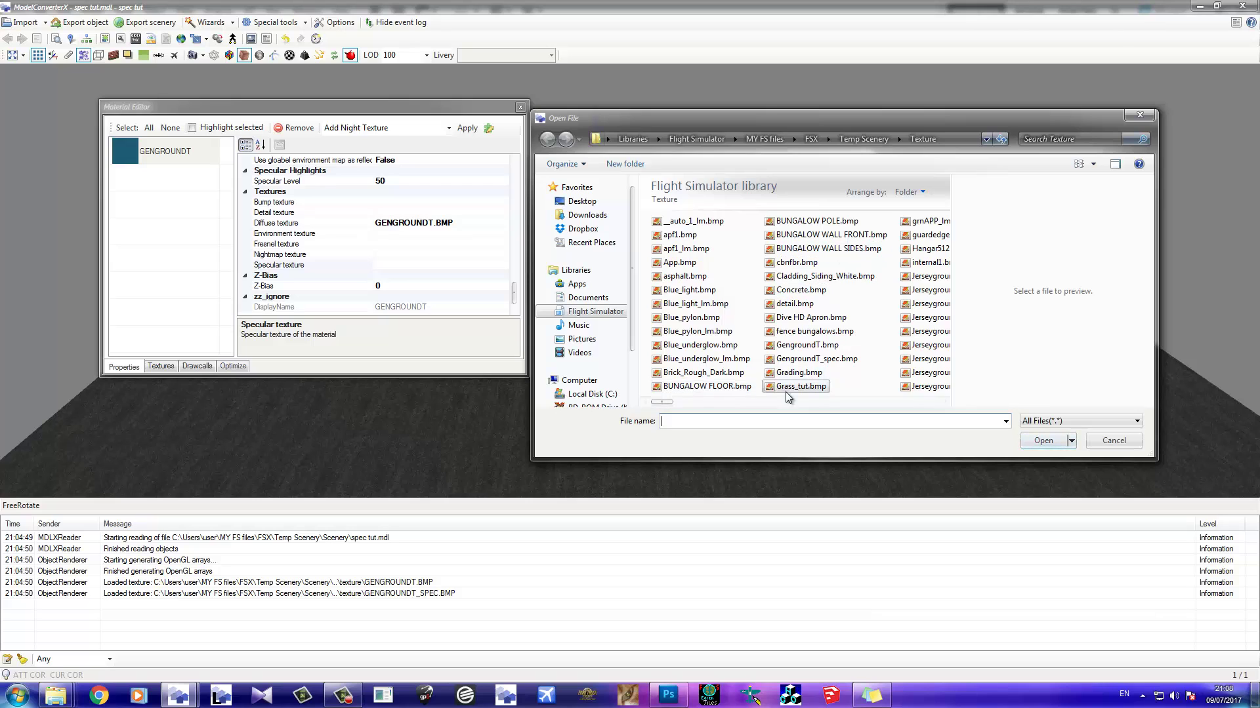
{"action": "scroll", "coordinate": [852, 403], "scroll_direction": "right", "scroll_amount": 10}
{"action": "scroll", "coordinate": [910, 406], "scroll_direction": "right", "scroll_amount": 3}
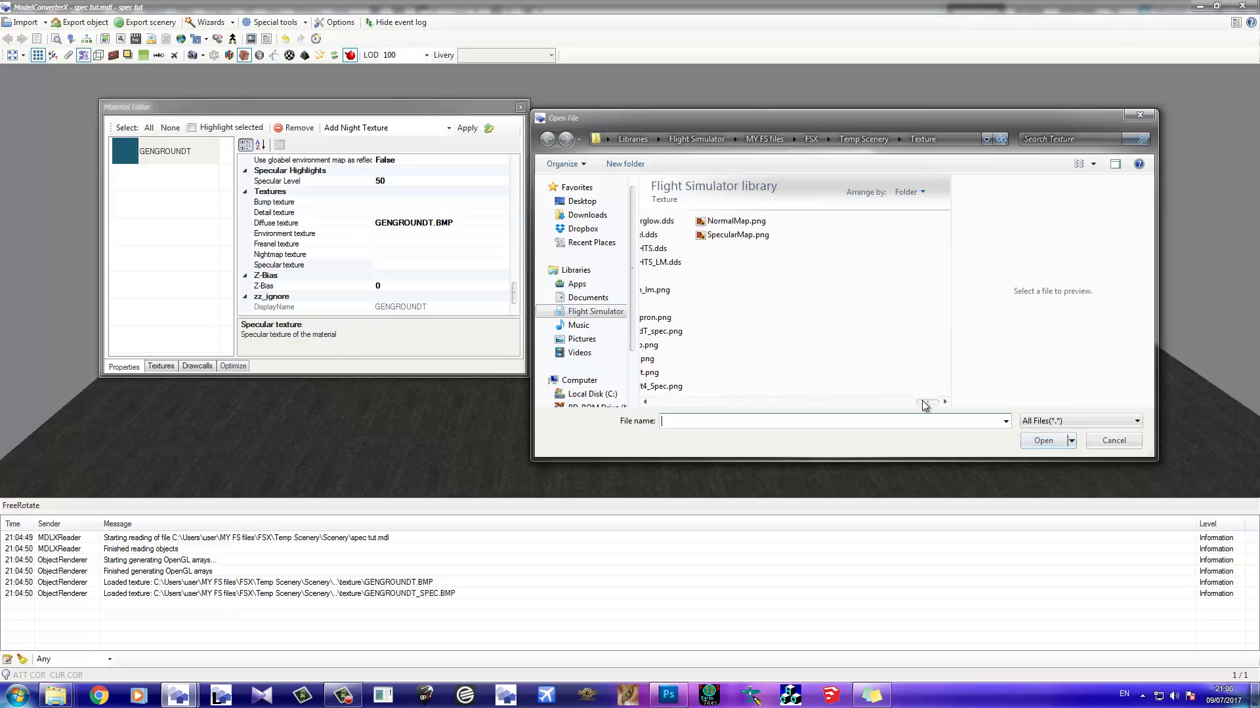
{"action": "scroll", "coordinate": [648, 404], "scroll_direction": "left", "scroll_amount": 3}
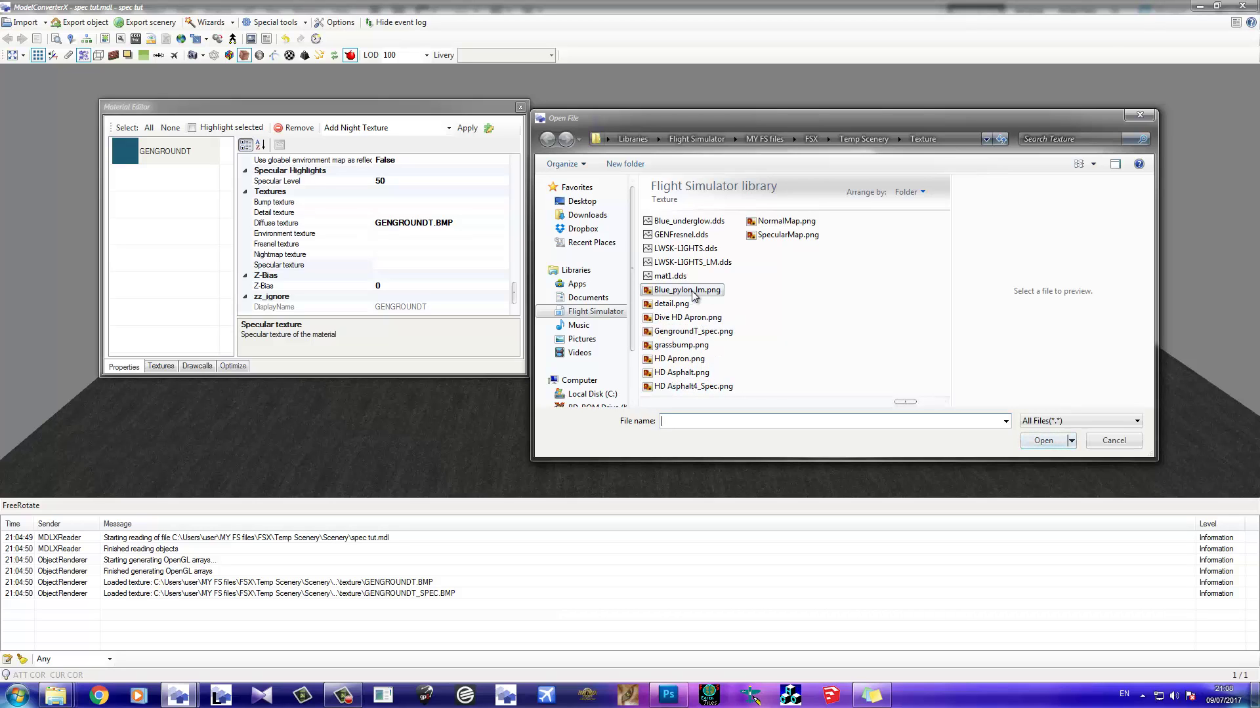
{"action": "left_click", "coordinate": [710, 332]}
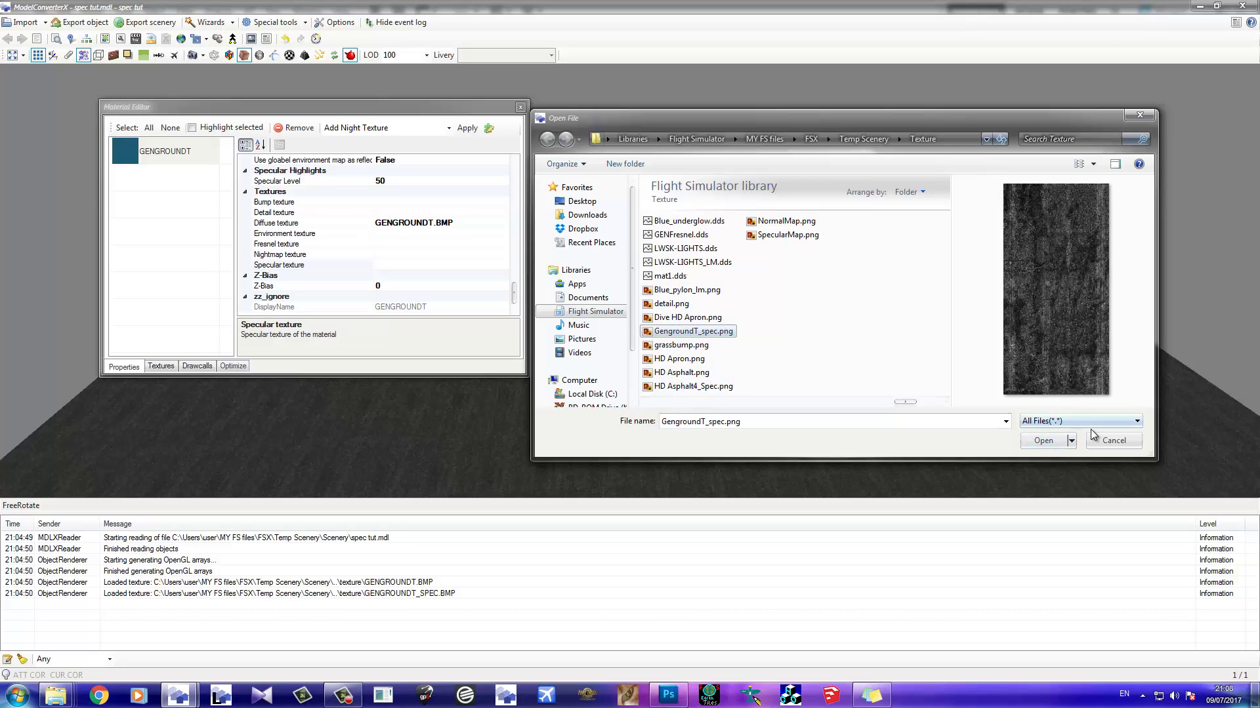
{"action": "left_click", "coordinate": [1043, 440]}
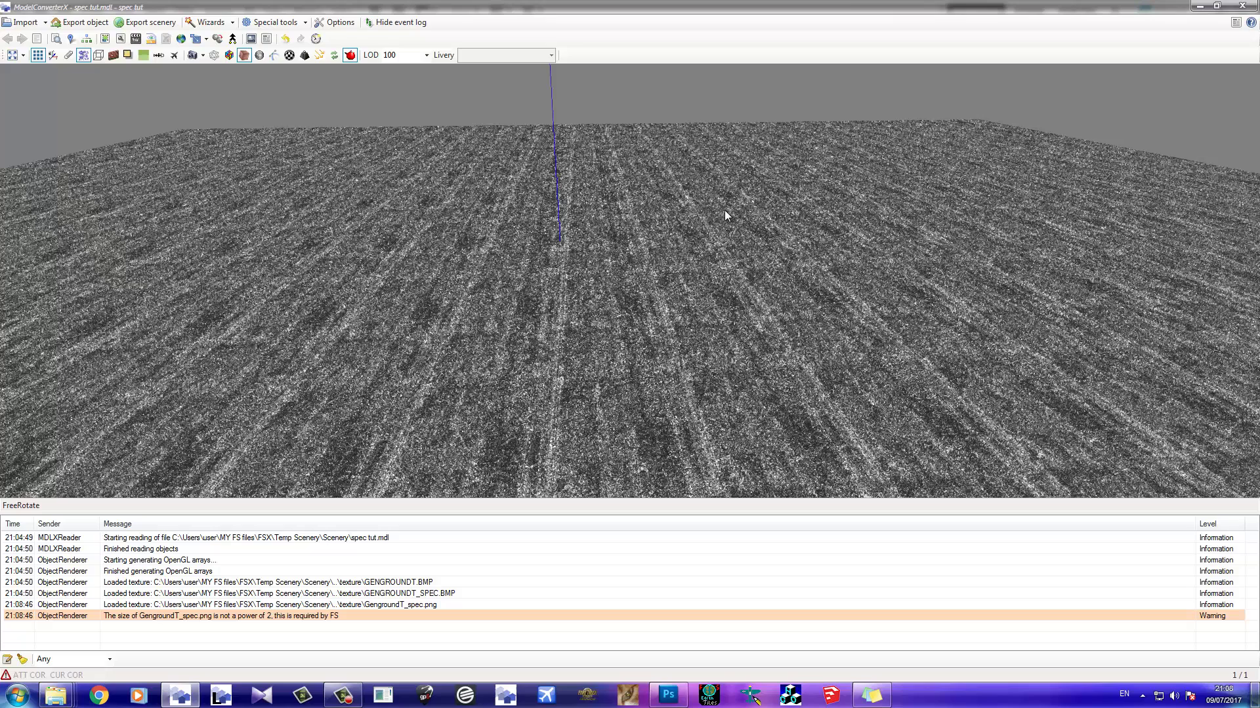
Reopen the Material Editor on GENGROUNDT and review its No base material specular setting
{"action": "left_click", "coordinate": [105, 38]}
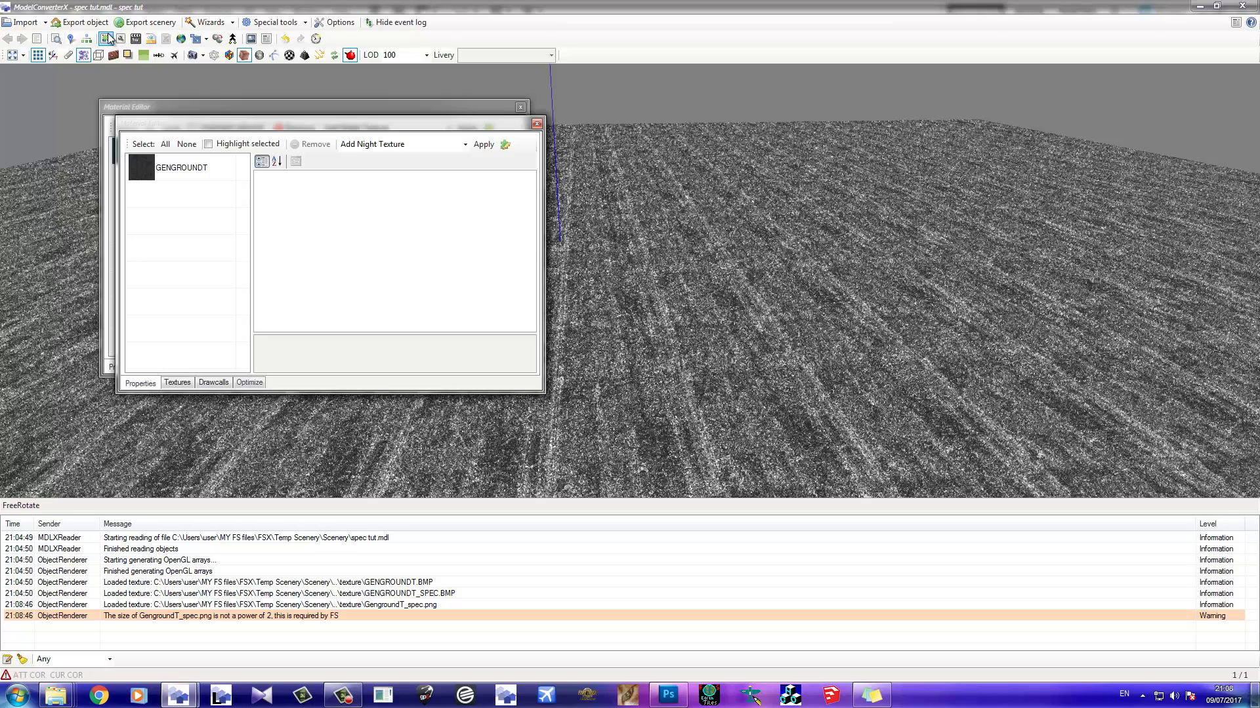
{"action": "left_click", "coordinate": [188, 153]}
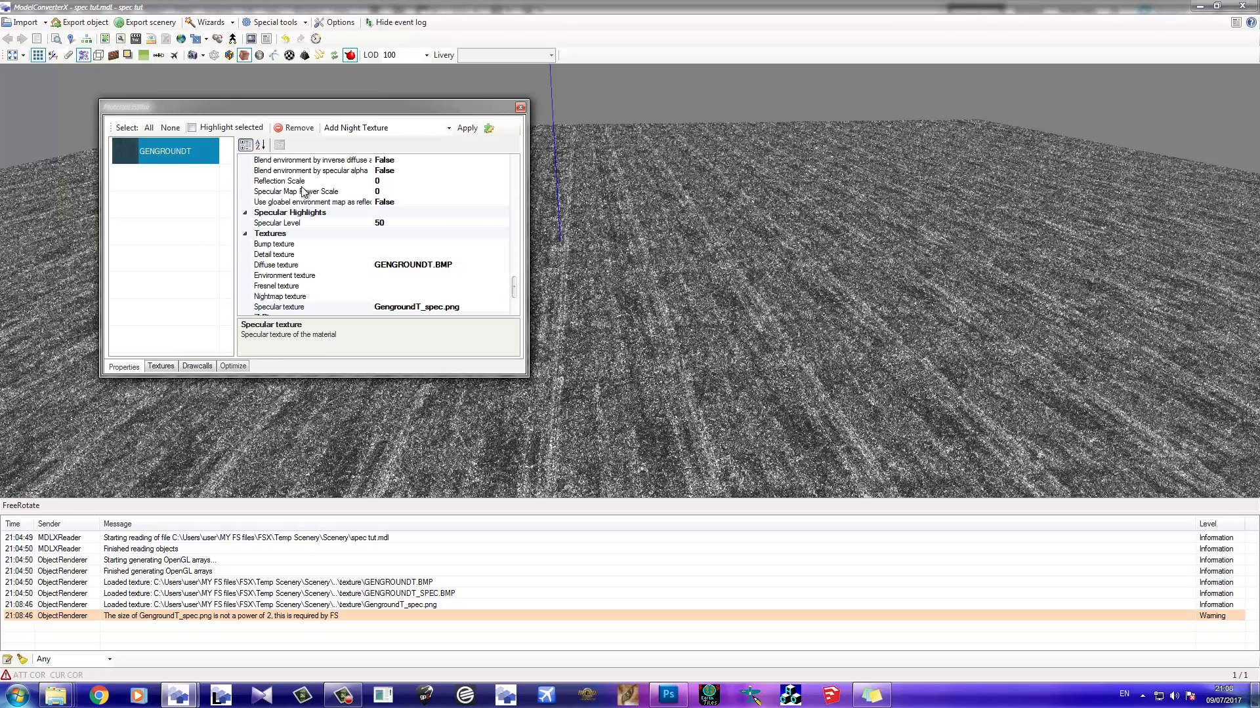
{"action": "left_click_drag", "start_coordinate": [524, 291], "coordinate": [526, 206]}
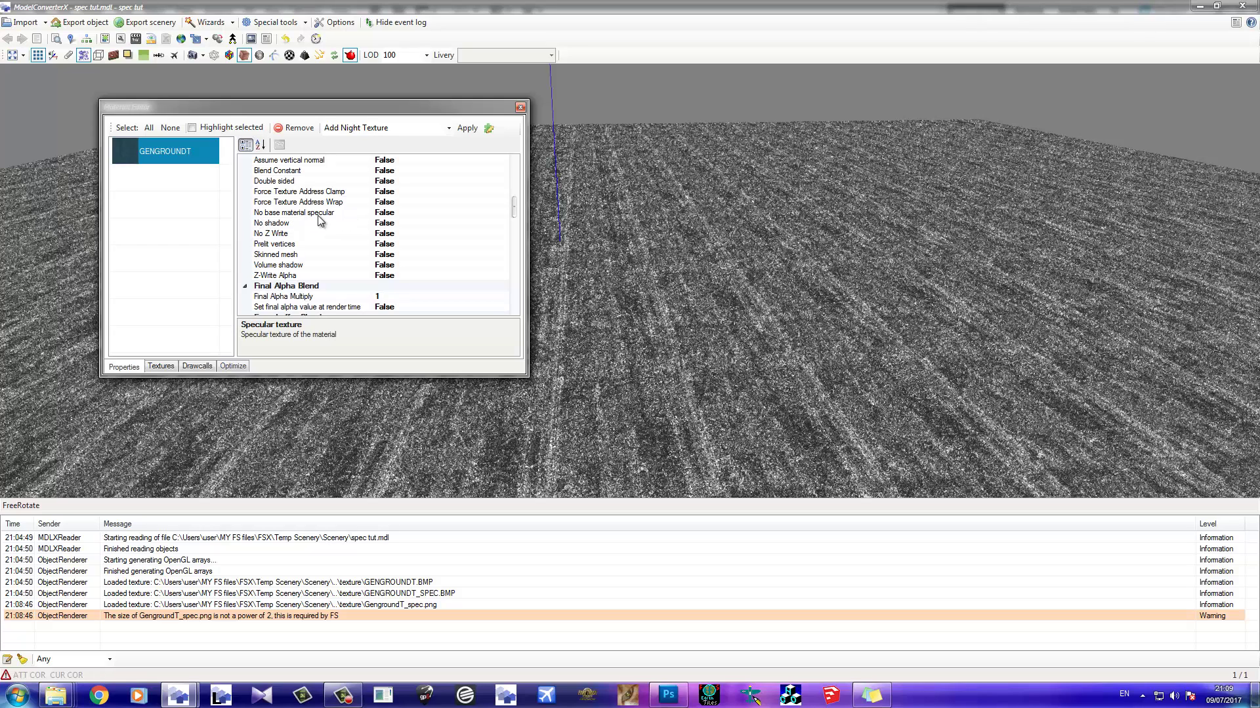
{"action": "left_click", "coordinate": [410, 211]}
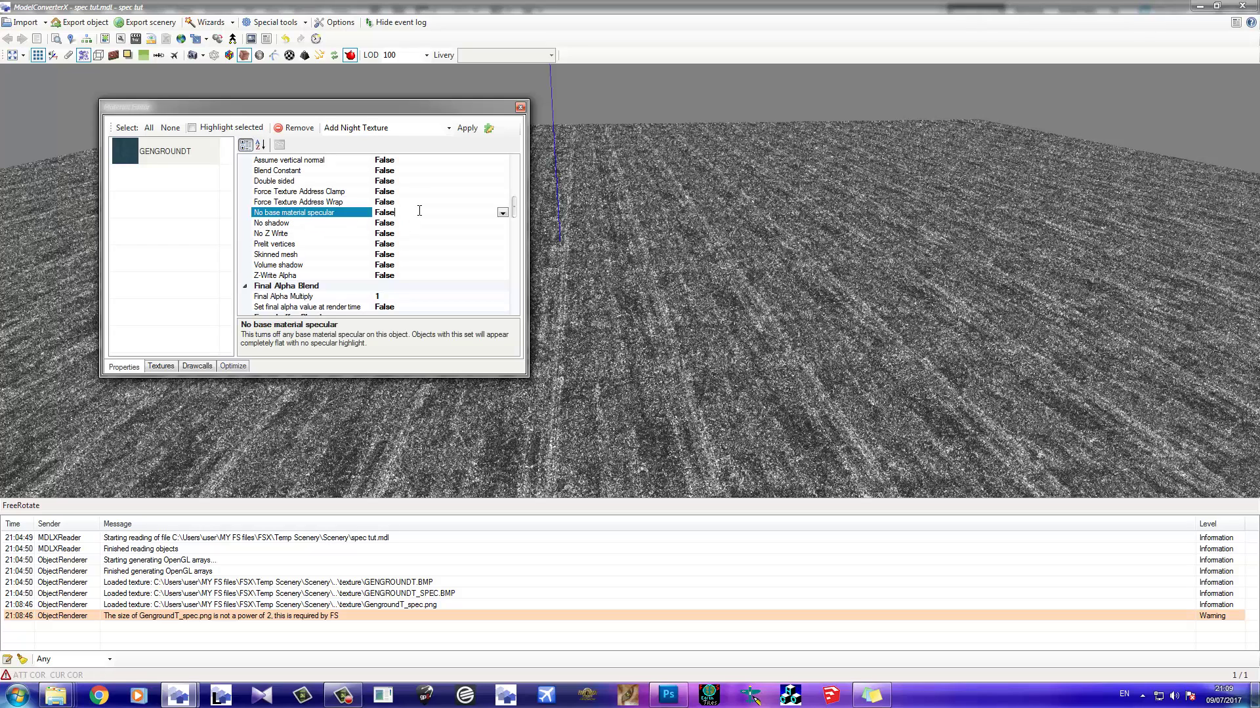
{"action": "scroll", "coordinate": [419, 210], "scroll_direction": "up", "scroll_amount": 3}
{"action": "left_click_drag", "start_coordinate": [514, 200], "coordinate": [520, 283]}
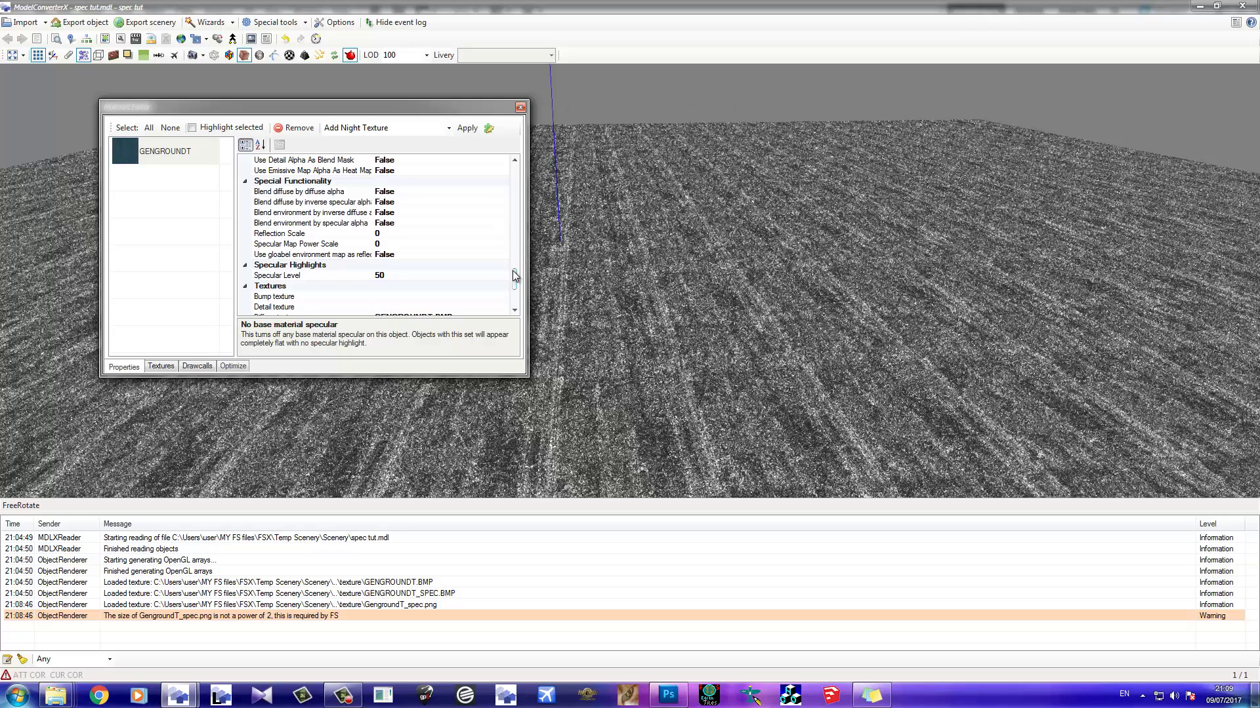
{"action": "left_click_drag", "start_coordinate": [514, 269], "coordinate": [515, 281]}
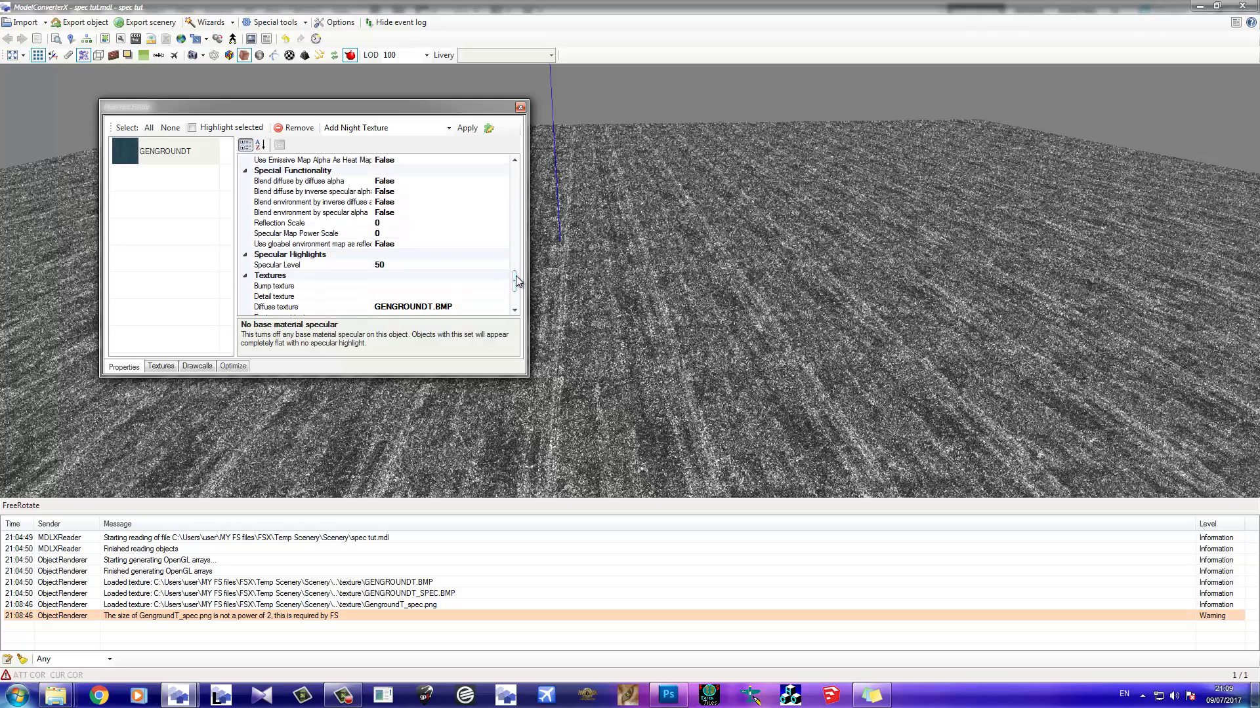
Inspect Specular Map Power Scale, still 0, and compare viewport render modes
{"action": "left_click", "coordinate": [396, 235]}
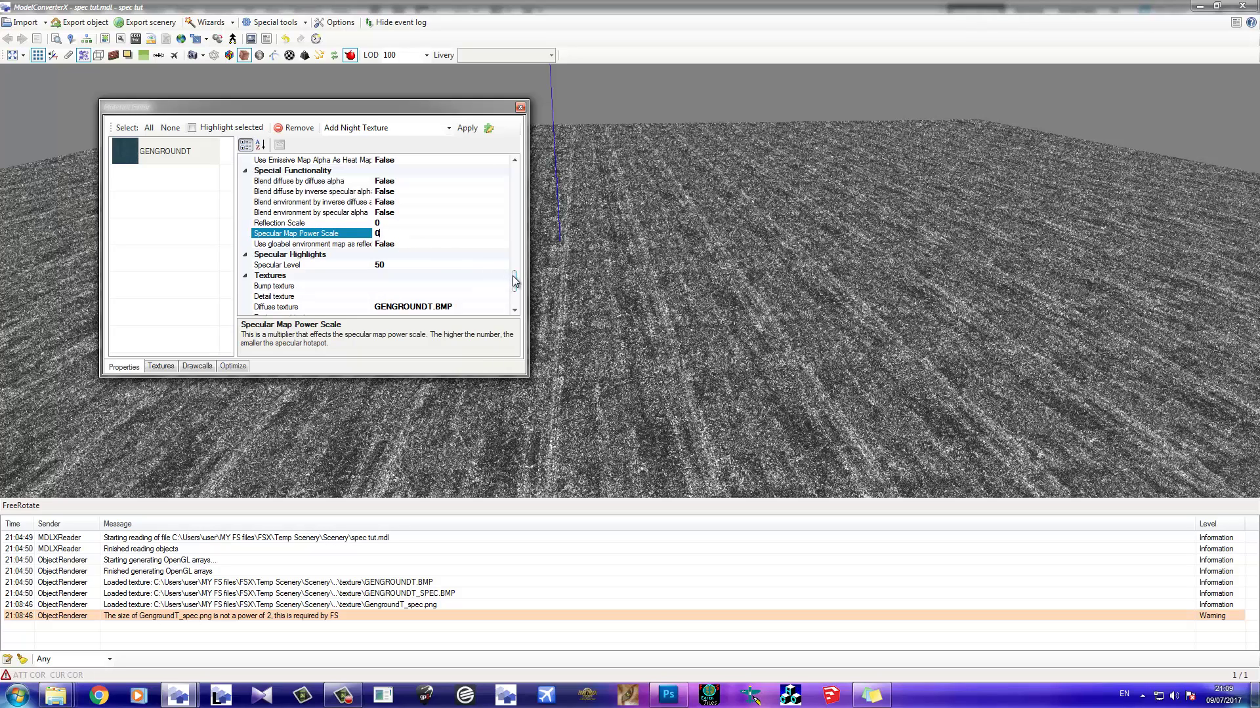
{"action": "left_click_drag", "start_coordinate": [514, 281], "coordinate": [516, 293]}
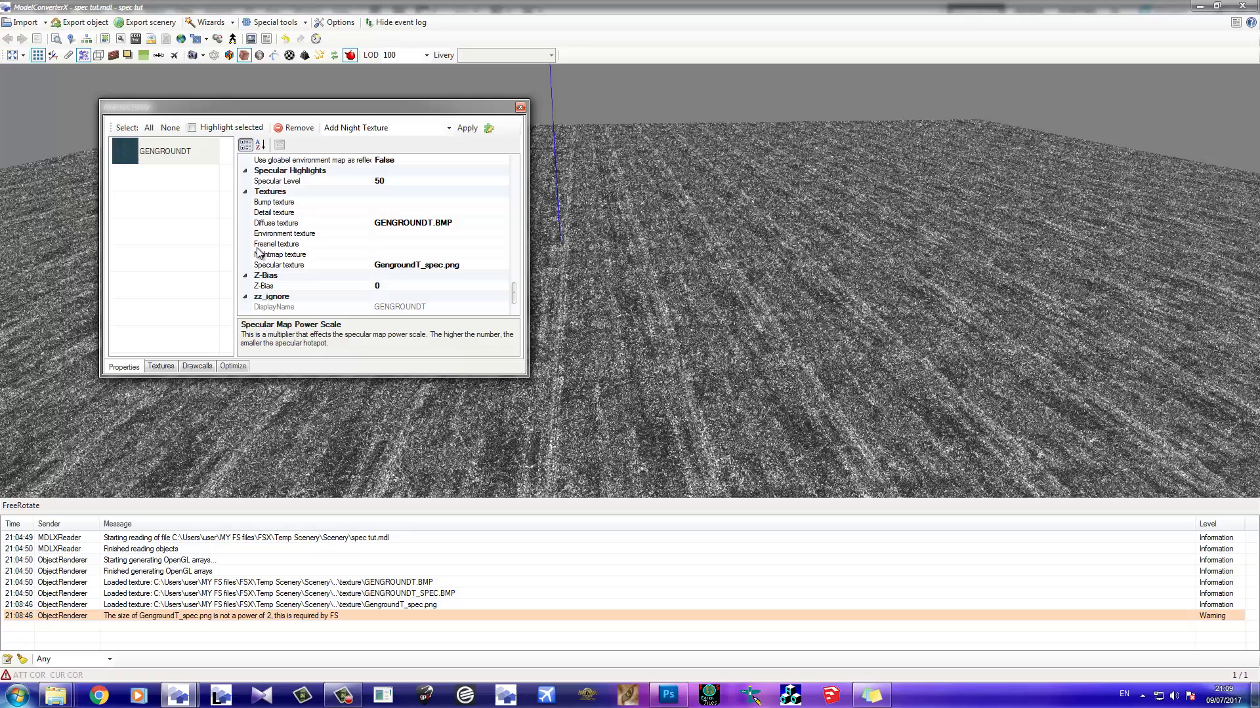
{"action": "left_click_drag", "start_coordinate": [515, 292], "coordinate": [516, 277]}
{"action": "left_click", "coordinate": [413, 254]}
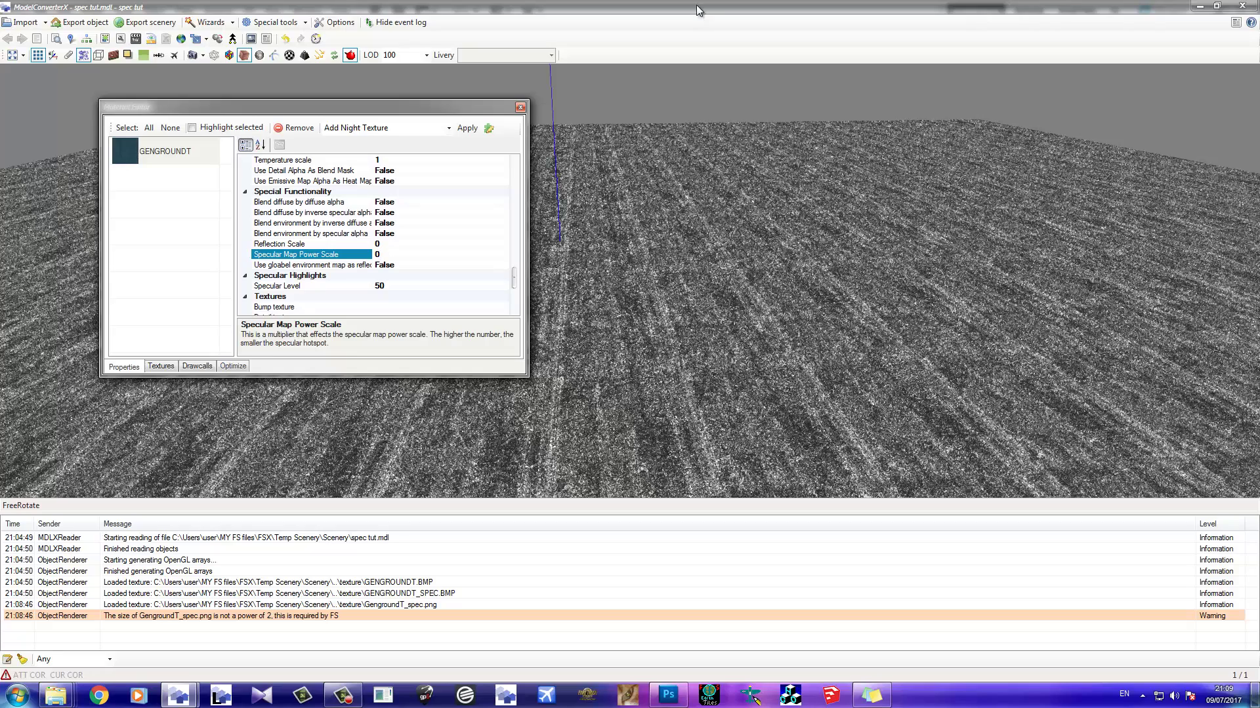
{"action": "left_click", "coordinate": [259, 55]}
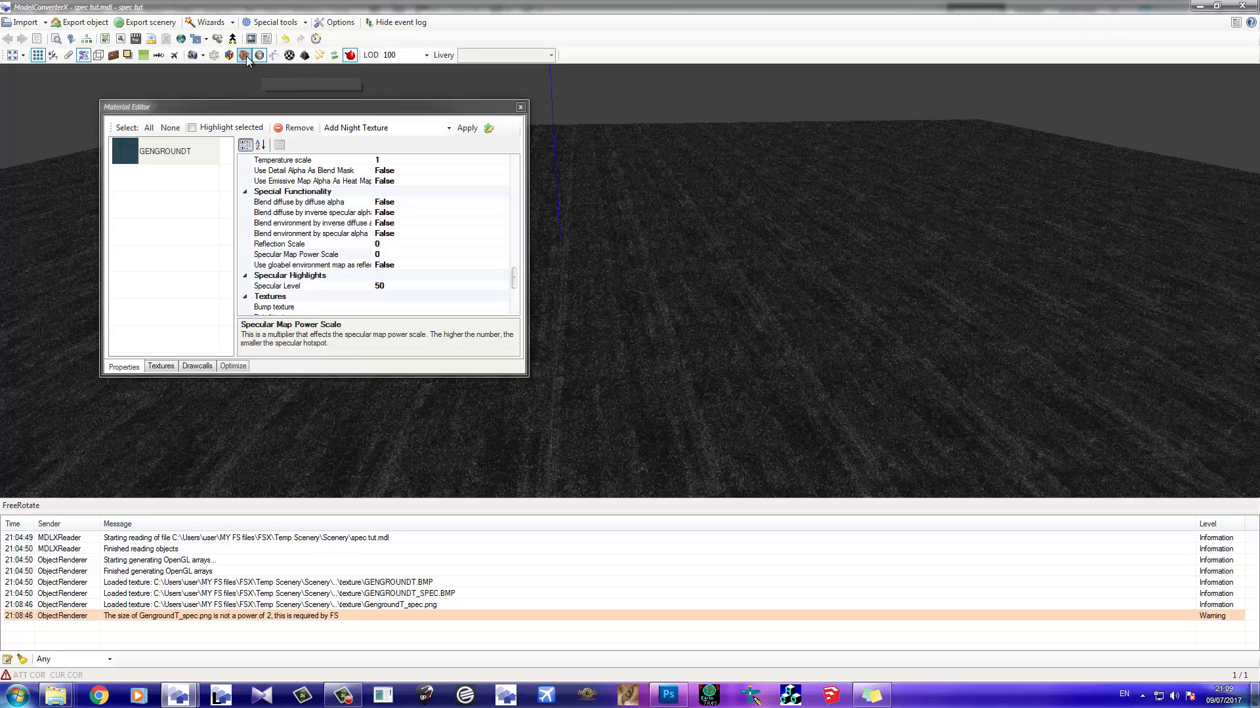
{"action": "left_click", "coordinate": [244, 55]}
{"action": "left_click", "coordinate": [320, 255]}
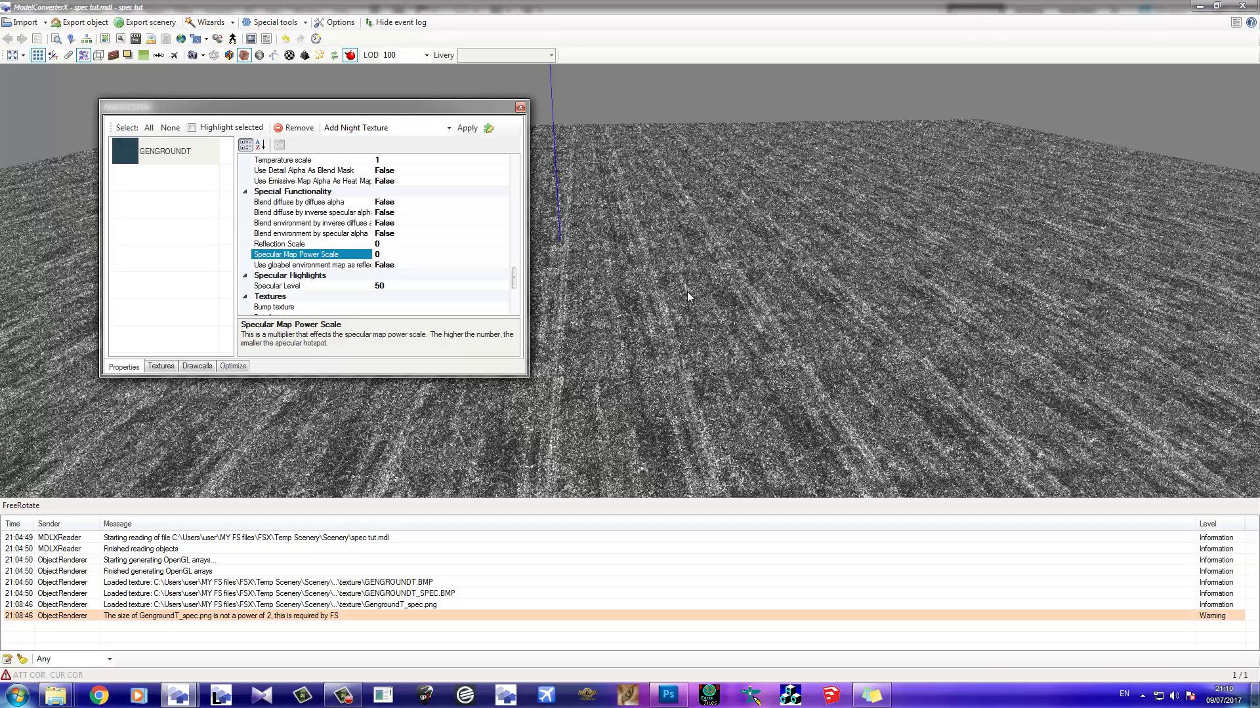
Set Specular Map Power Scale to 30 and orbit and zoom to inspect the ground
{"action": "left_click", "coordinate": [408, 258]}
{"action": "type", "text": "30"}
{"action": "key", "text": "Return"}
{"action": "scroll", "coordinate": [499, 231], "scroll_direction": "up", "scroll_amount": 2}
{"action": "left_click_drag", "start_coordinate": [664, 214], "coordinate": [631, 239]}
{"action": "scroll", "coordinate": [628, 231], "scroll_direction": "up", "scroll_amount": 6}
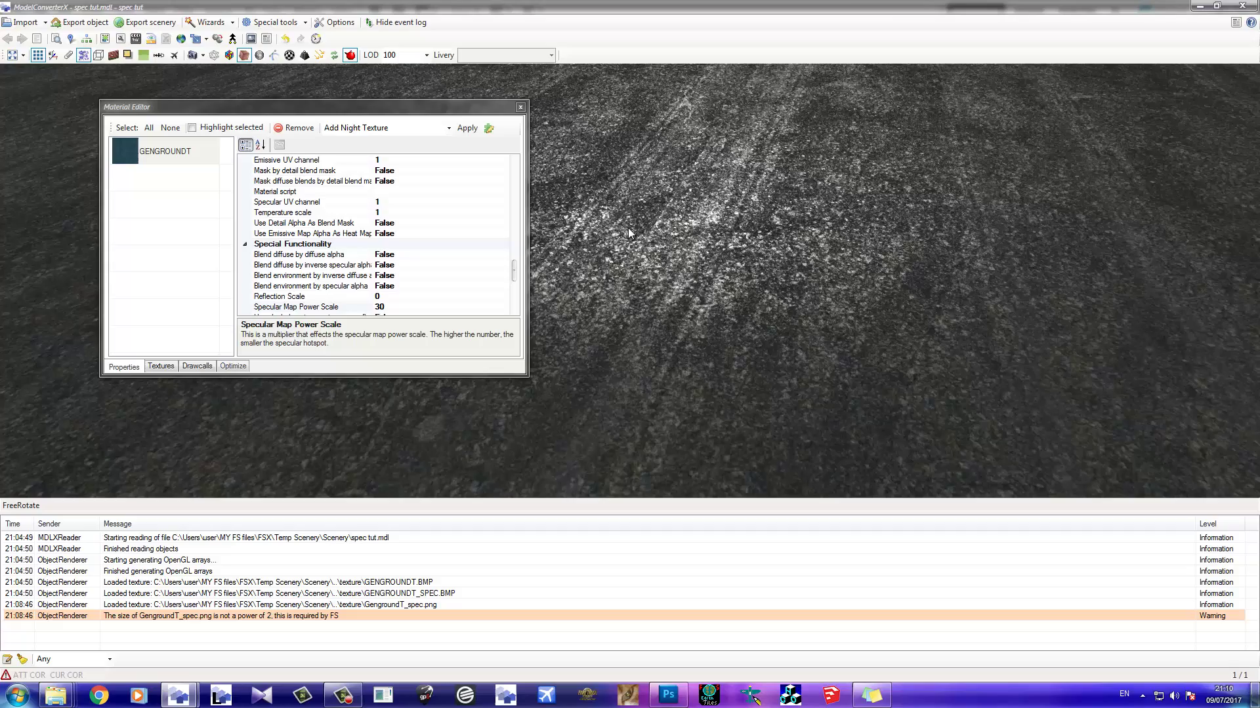
{"action": "scroll", "coordinate": [640, 214], "scroll_direction": "down", "scroll_amount": 5}
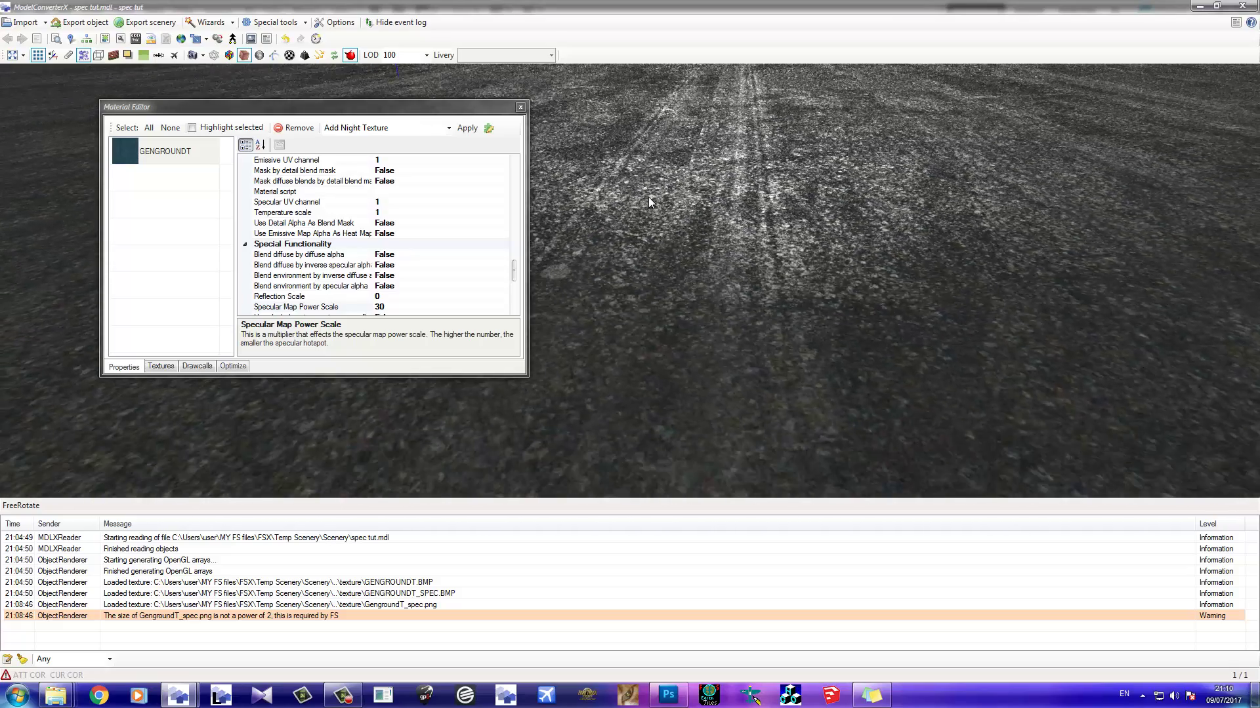
{"action": "scroll", "coordinate": [656, 203], "scroll_direction": "down", "scroll_amount": 3}
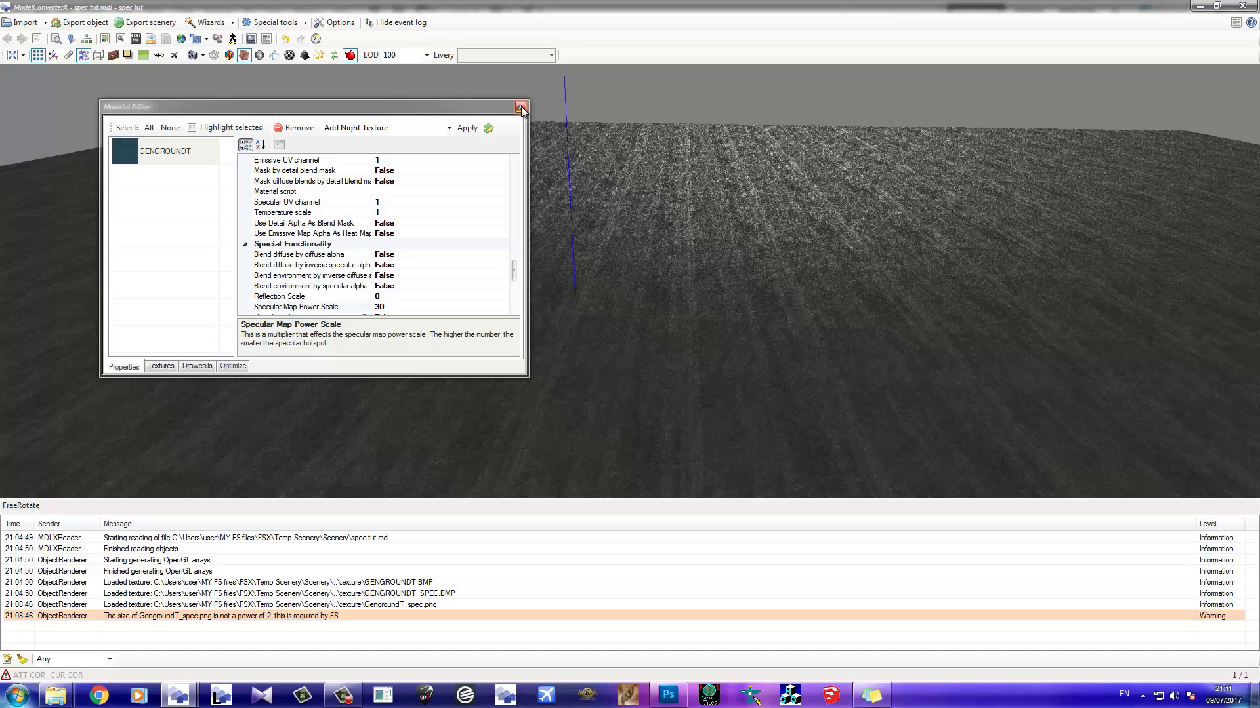
Save both ground textures as DXTBMP, the spec map becoming 2048 x 4096, then close the editor
{"action": "left_click", "coordinate": [161, 366]}
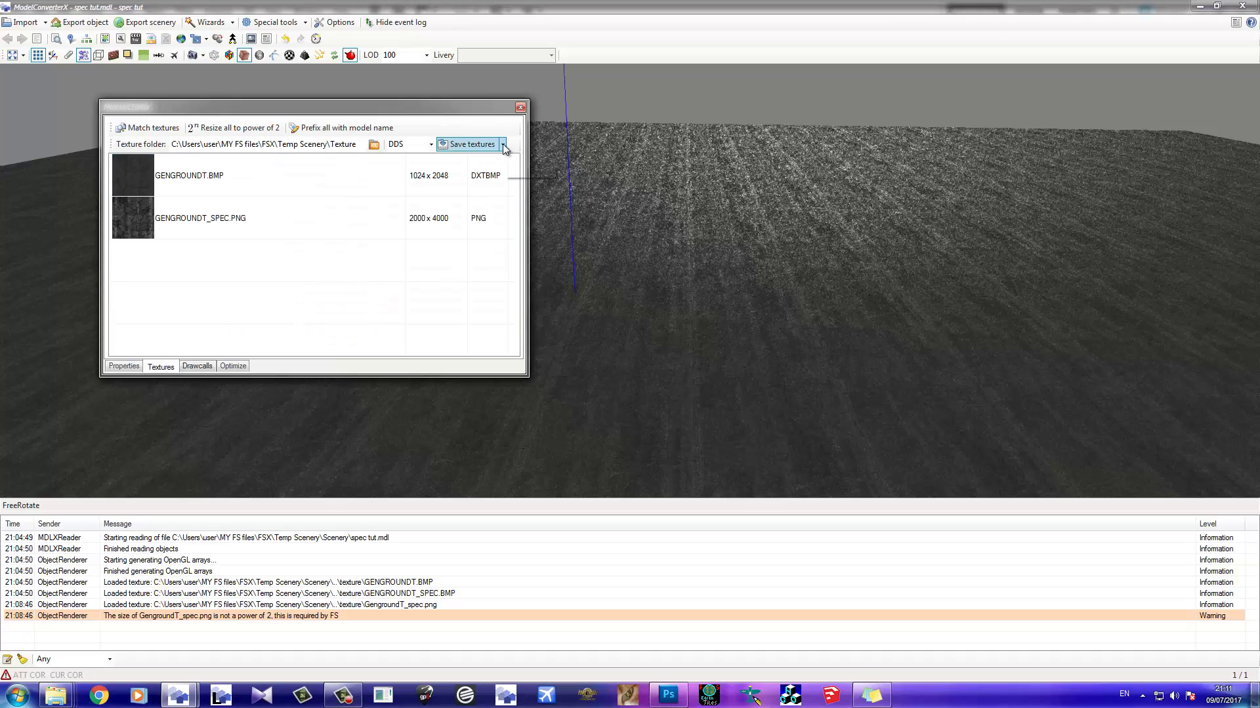
{"action": "left_click", "coordinate": [504, 144]}
{"action": "left_click", "coordinate": [504, 144]}
{"action": "left_click", "coordinate": [433, 145]}
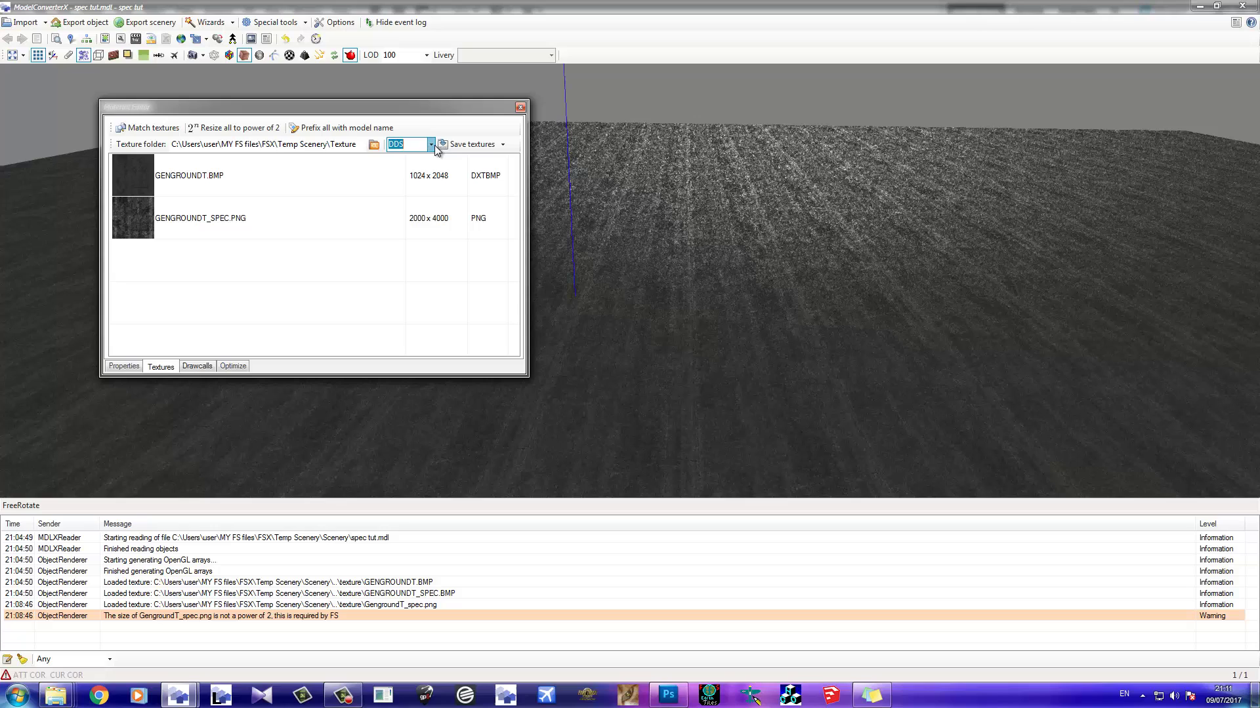
{"action": "left_click", "coordinate": [431, 144]}
{"action": "left_click", "coordinate": [413, 197]}
{"action": "left_click", "coordinate": [520, 109]}
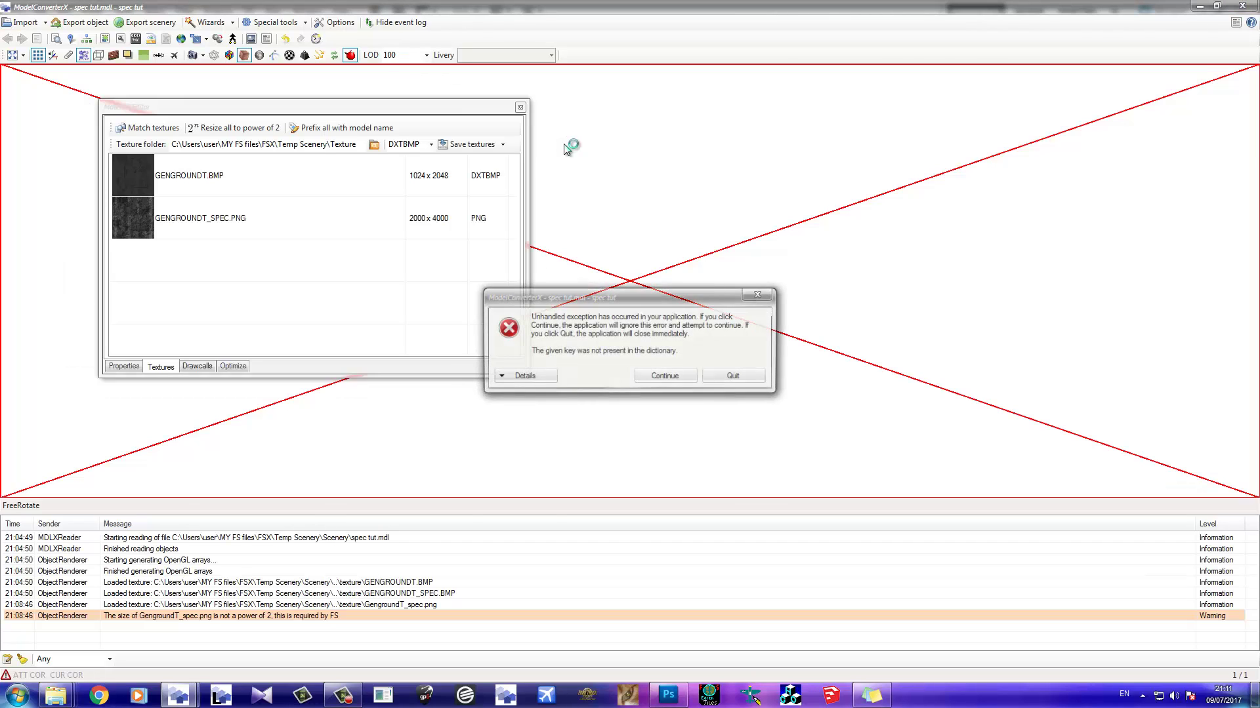
{"action": "left_click", "coordinate": [665, 375]}
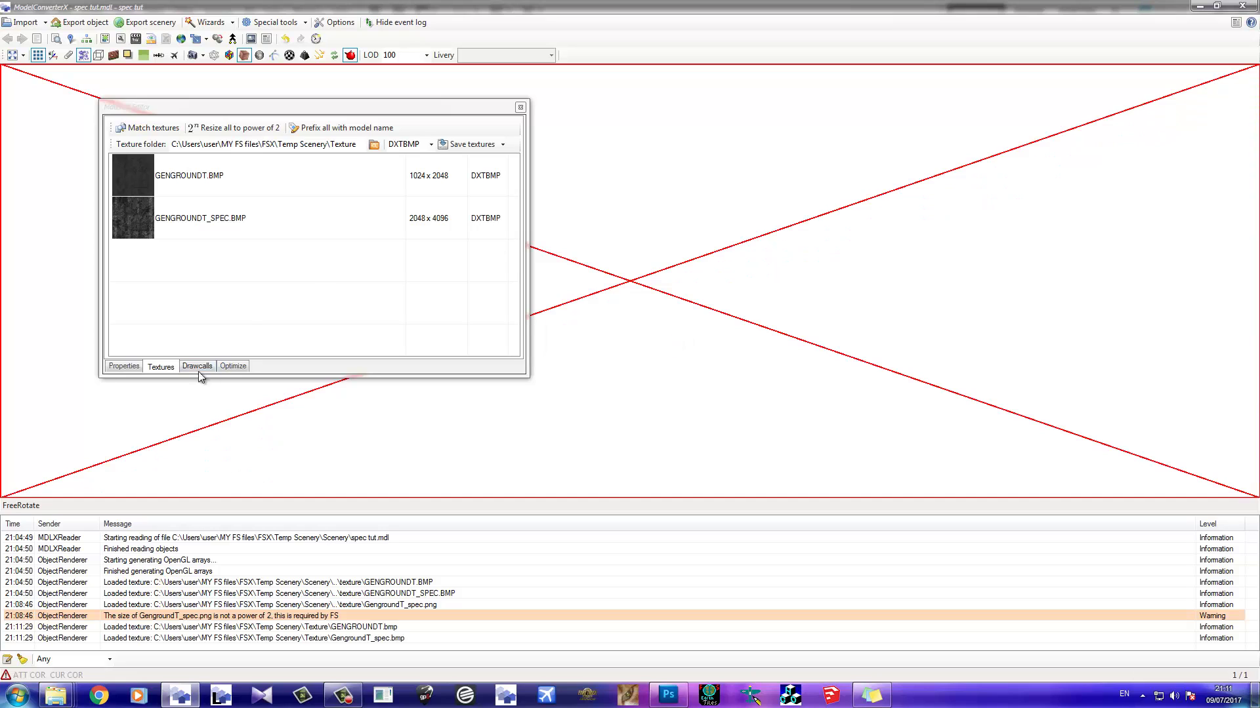
{"action": "left_click", "coordinate": [521, 107]}
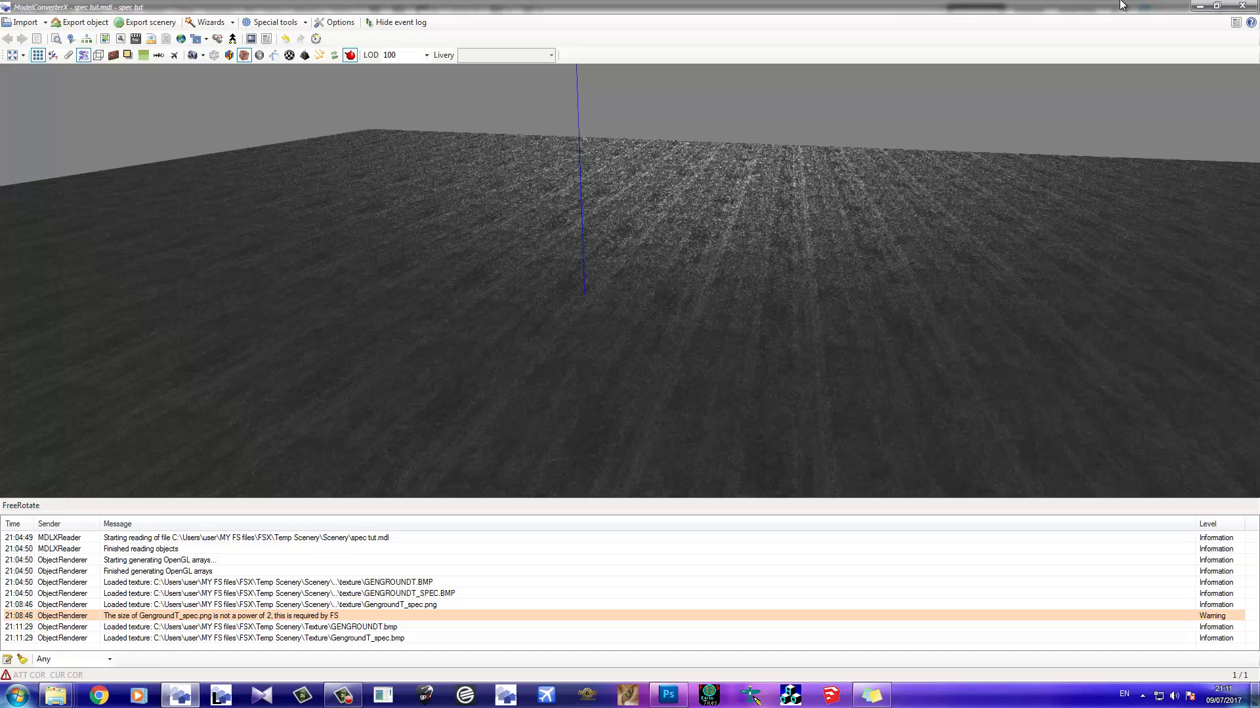
Close ModelConverterX and quit Photoshop, discarding unsaved changes to both open images including SpecularMap.png
{"action": "left_click", "coordinate": [1251, 6]}
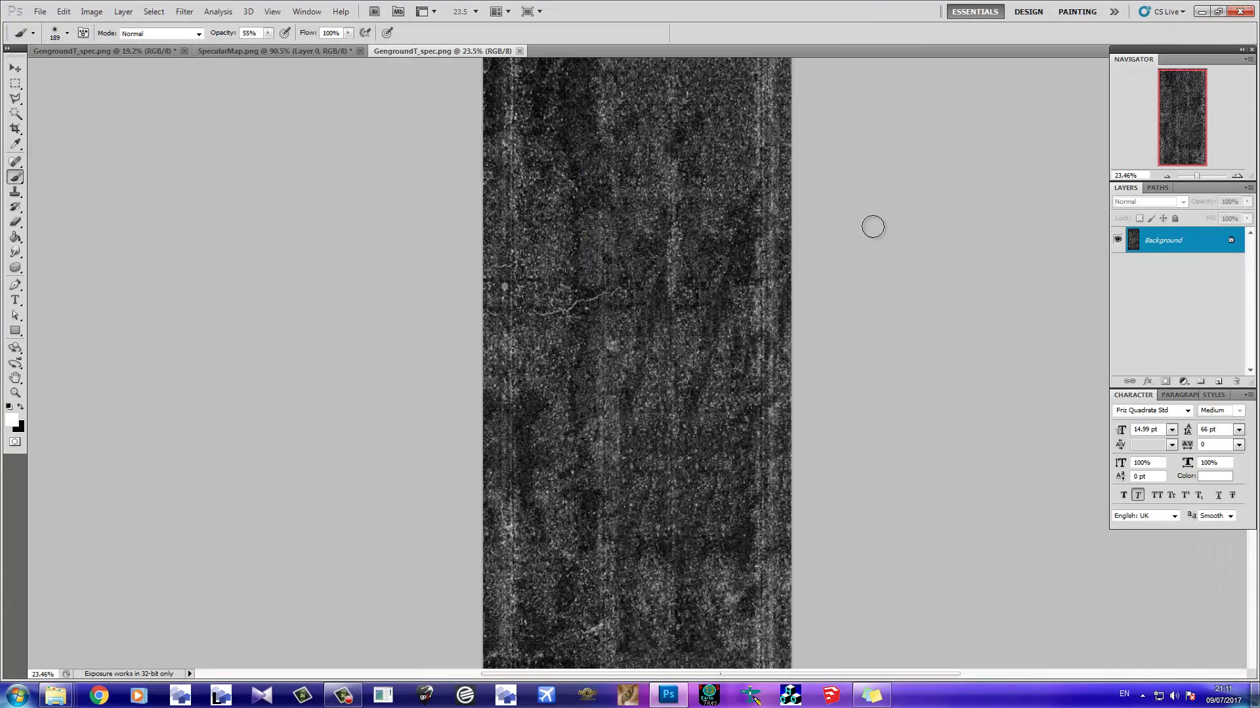
{"action": "left_click", "coordinate": [1229, 13]}
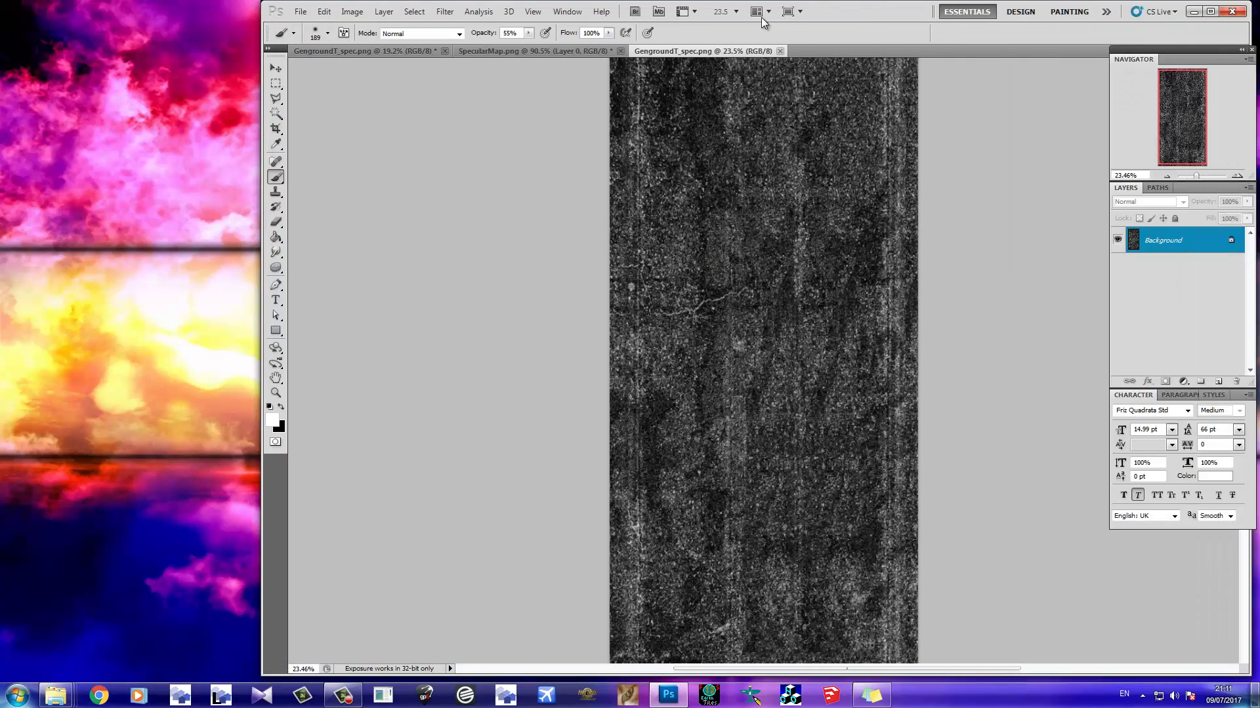
{"action": "double_click", "coordinate": [848, 13]}
{"action": "left_click", "coordinate": [1254, 10]}
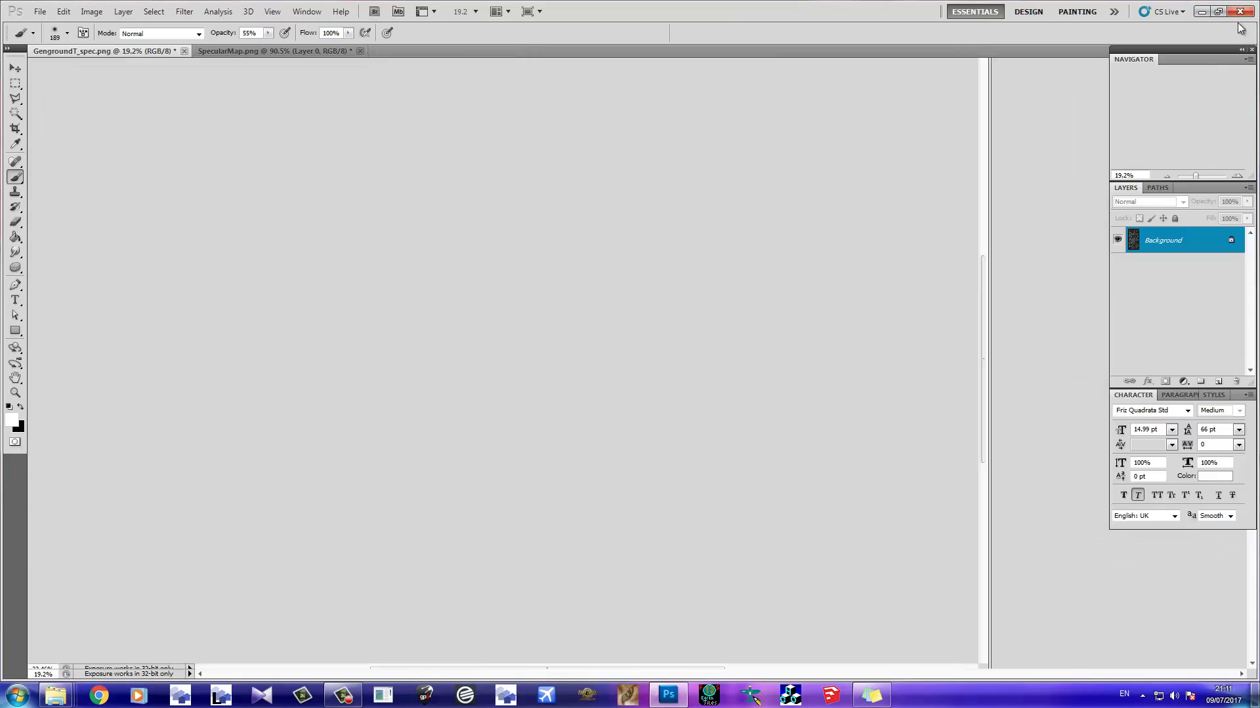
{"action": "left_click", "coordinate": [643, 269]}
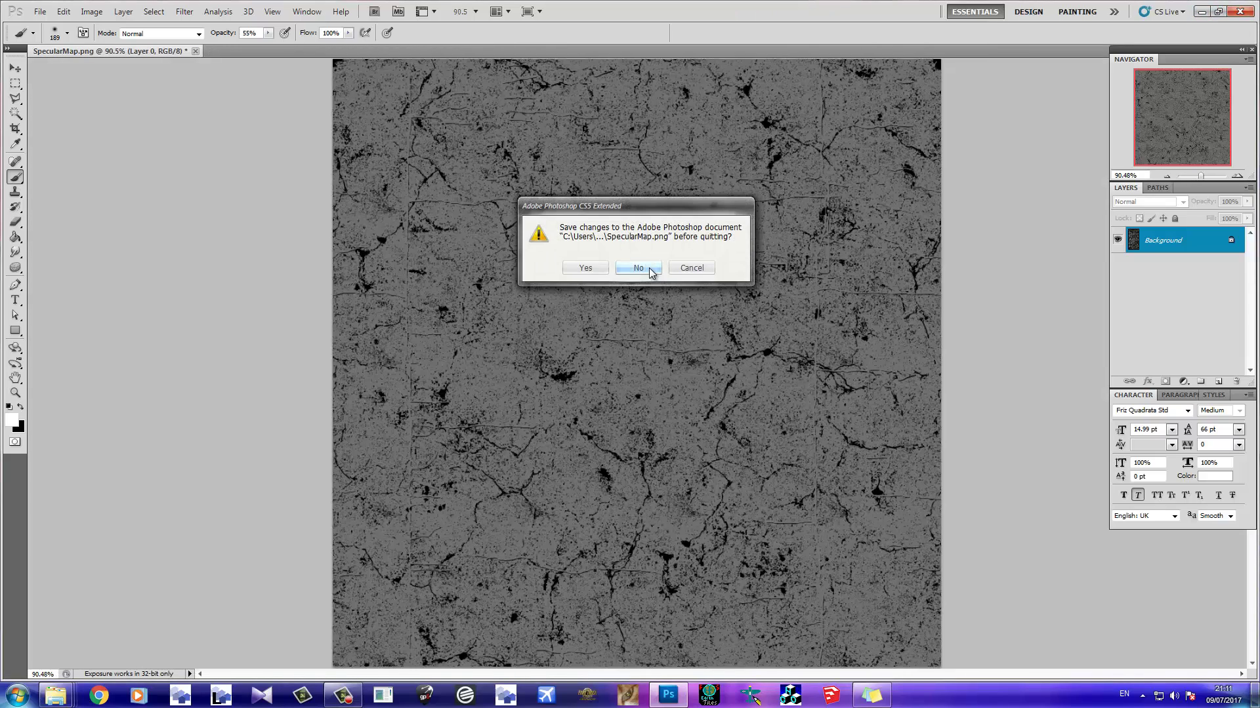
{"action": "left_click", "coordinate": [650, 269]}
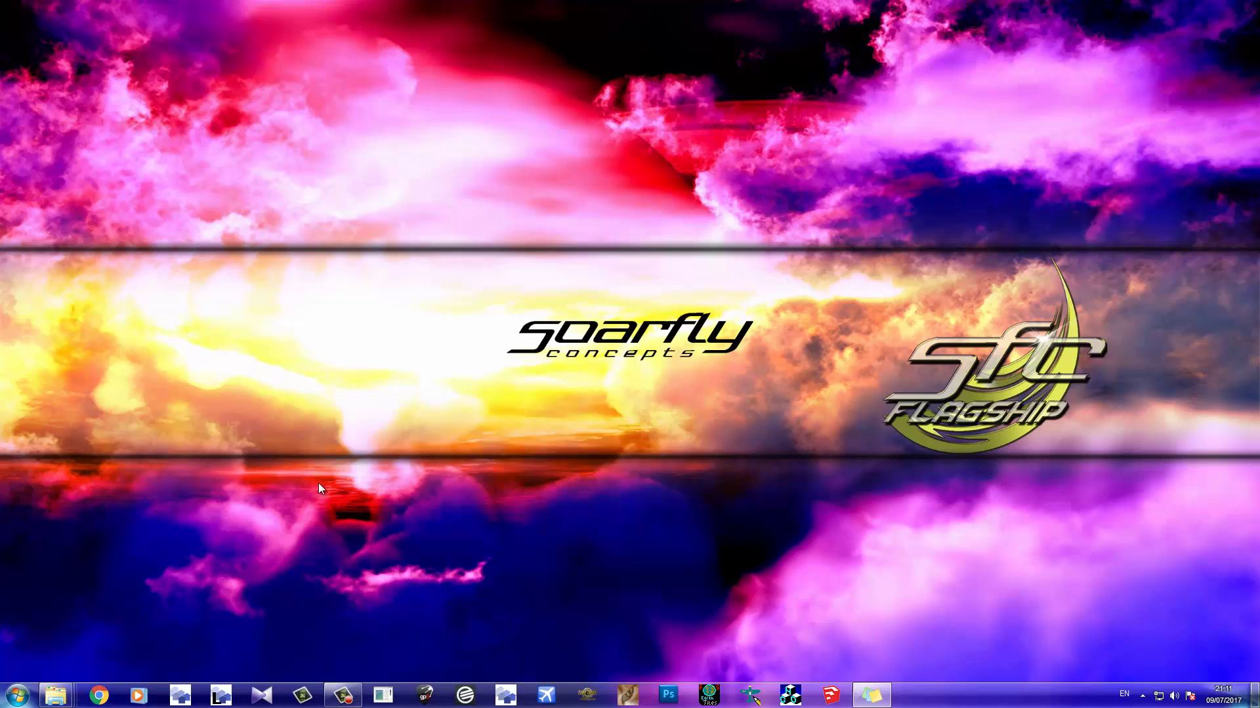
Arrange the Flight Simulator library window aside and bring the Thames texture folder forward
{"action": "mouse_move", "coordinate": [57, 692]}
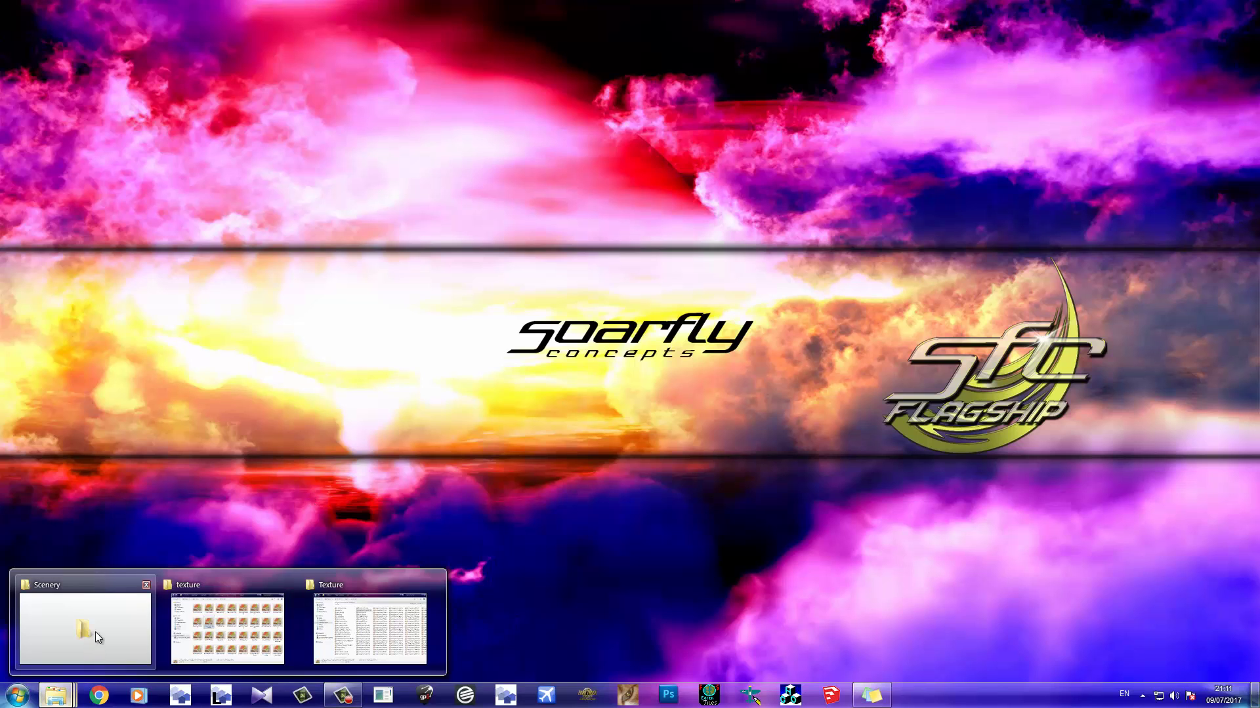
{"action": "left_click", "coordinate": [216, 619]}
{"action": "left_click", "coordinate": [372, 612]}
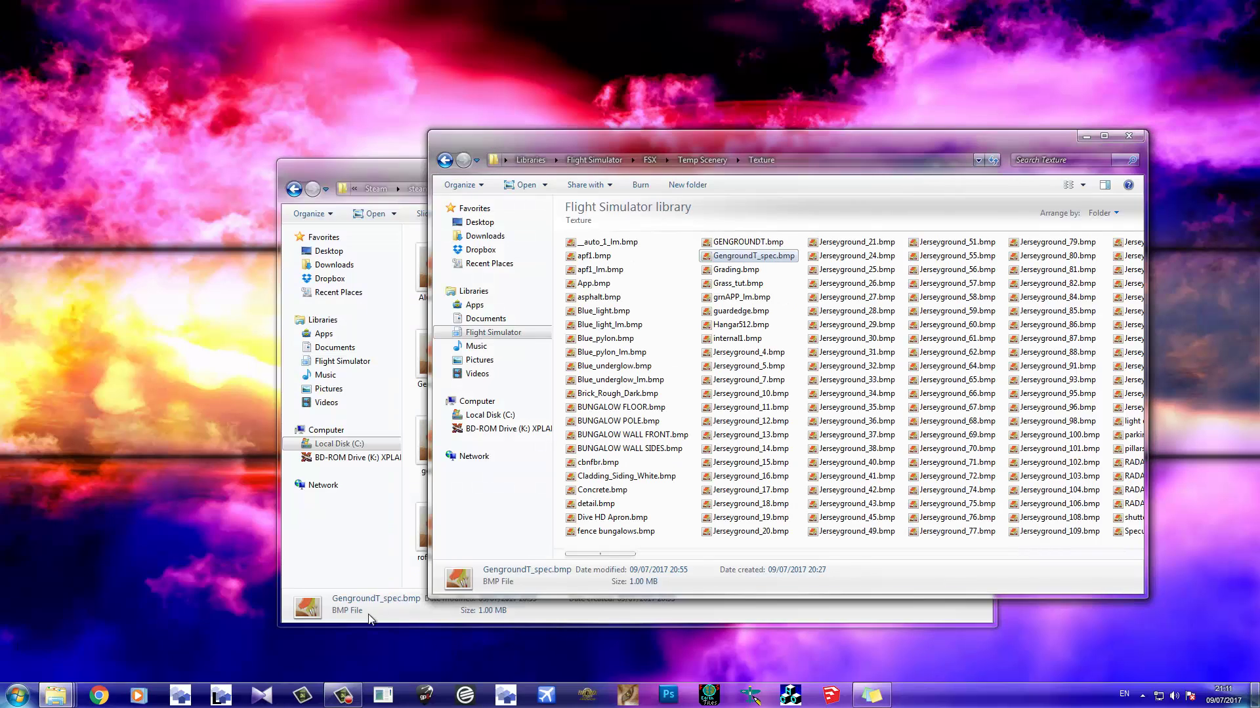
{"action": "left_click_drag", "start_coordinate": [818, 148], "coordinate": [1018, 152]}
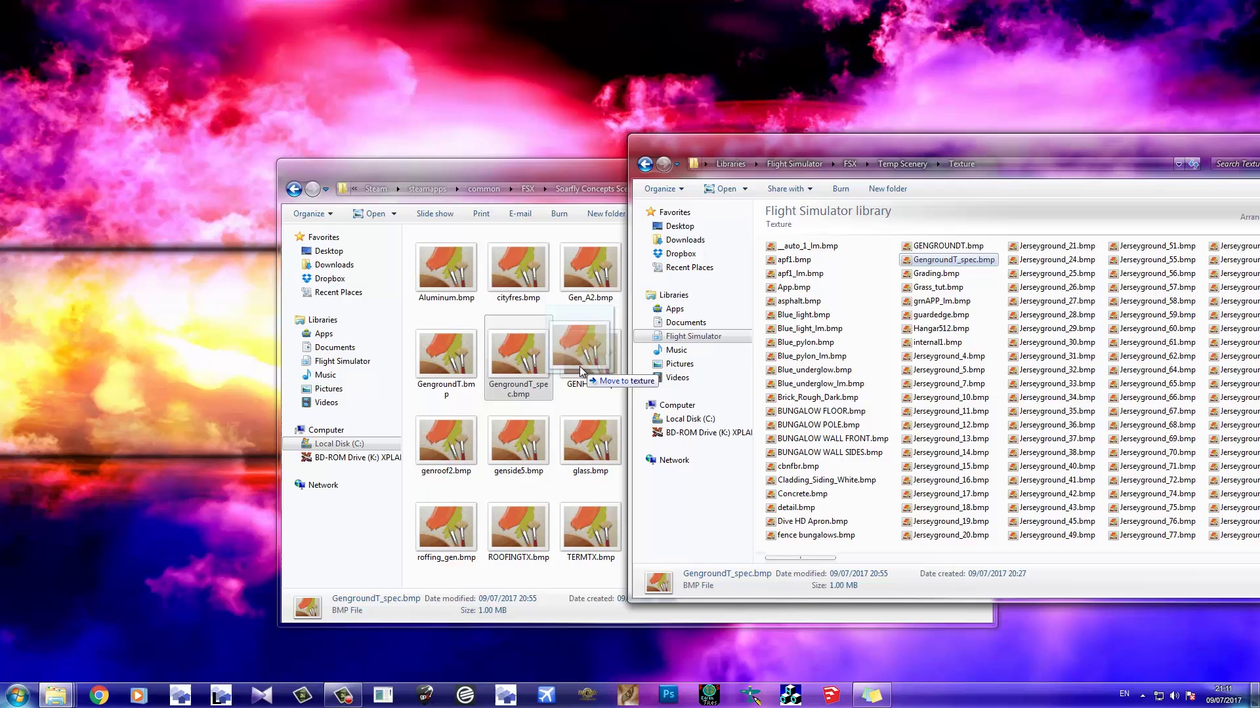
{"action": "left_click", "coordinate": [582, 369]}
Paste GengroundT_spec.bmp into the Thames texture folder, replacing the older 1 MB copy
{"action": "key", "text": "ctrl+v"}
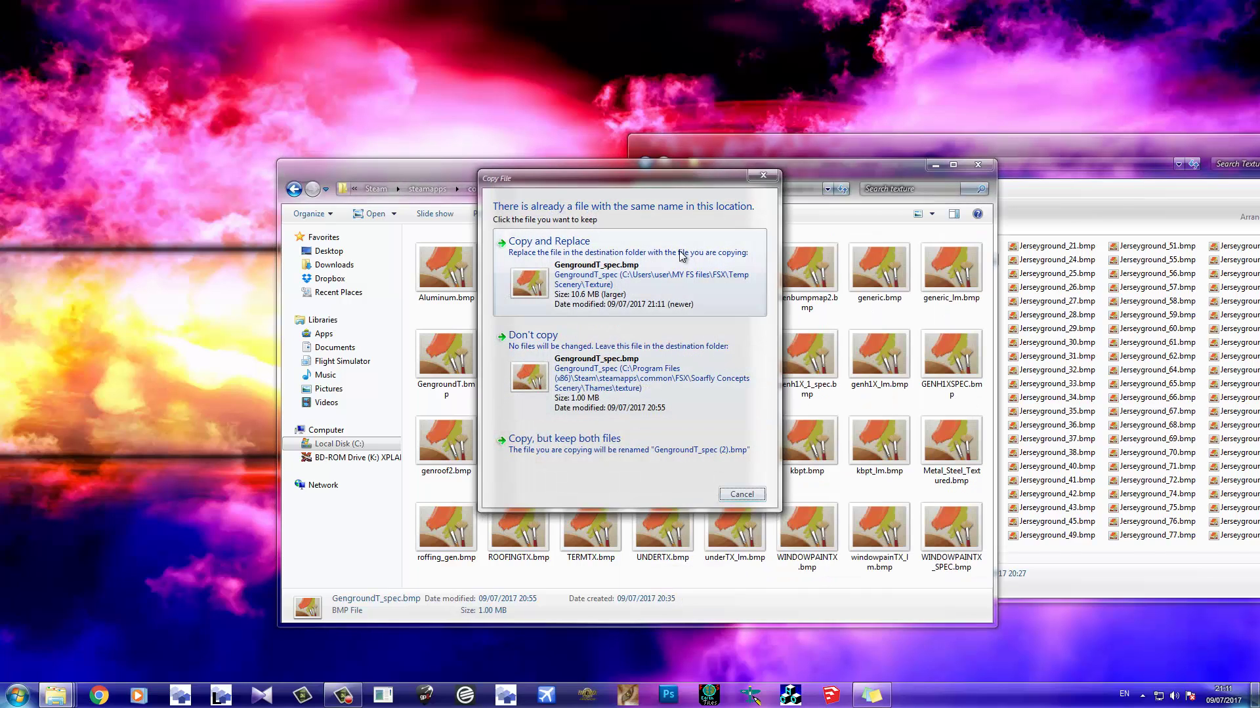
{"action": "left_click_drag", "start_coordinate": [641, 173], "coordinate": [801, 181]}
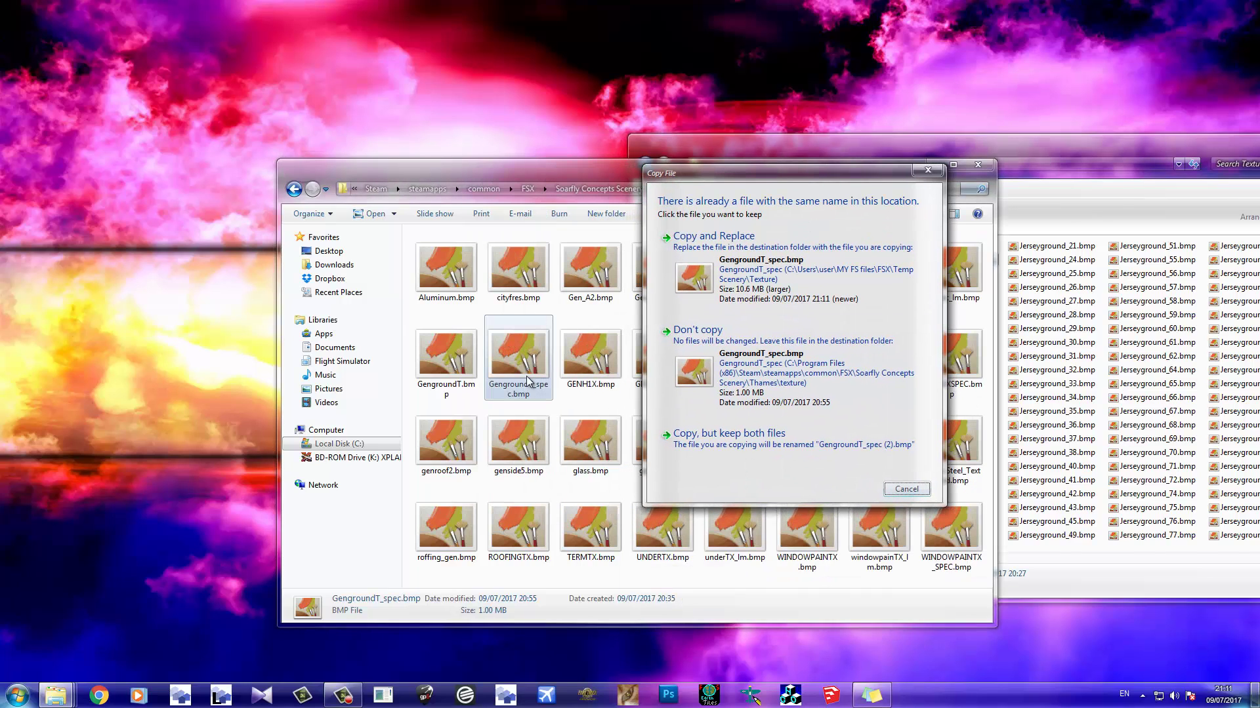
{"action": "left_click", "coordinate": [757, 253]}
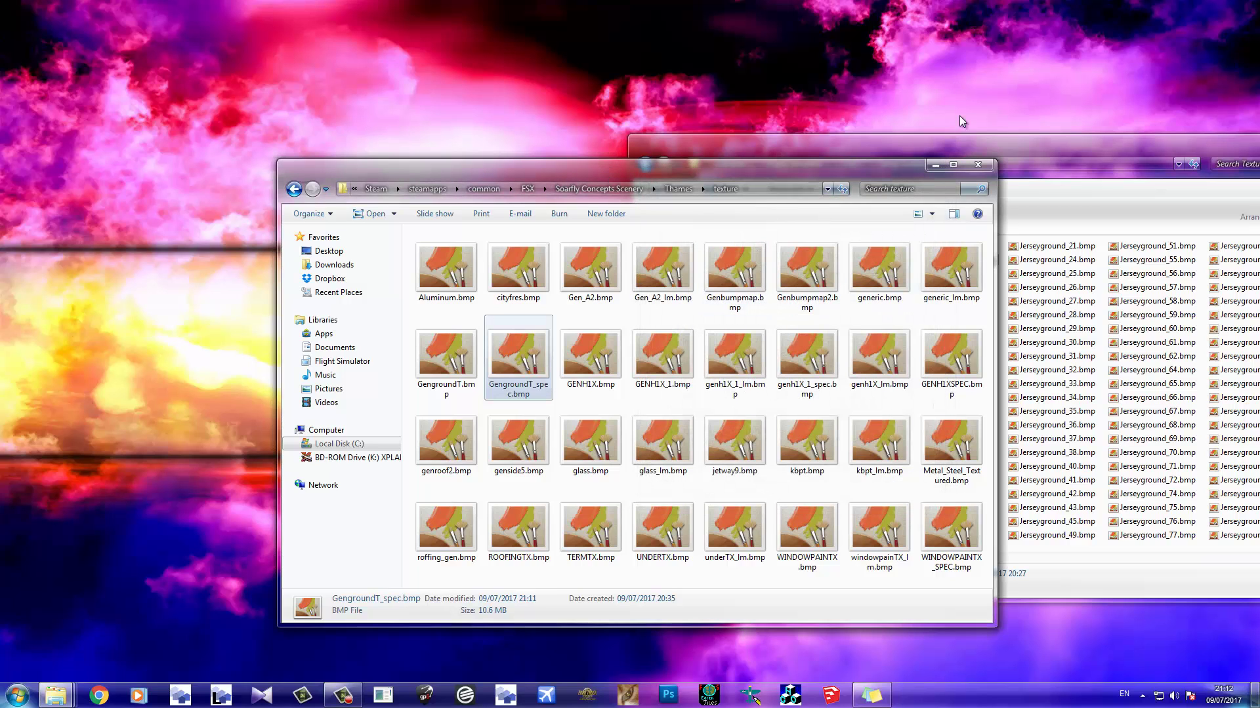
{"action": "double_click", "coordinate": [269, 283]}
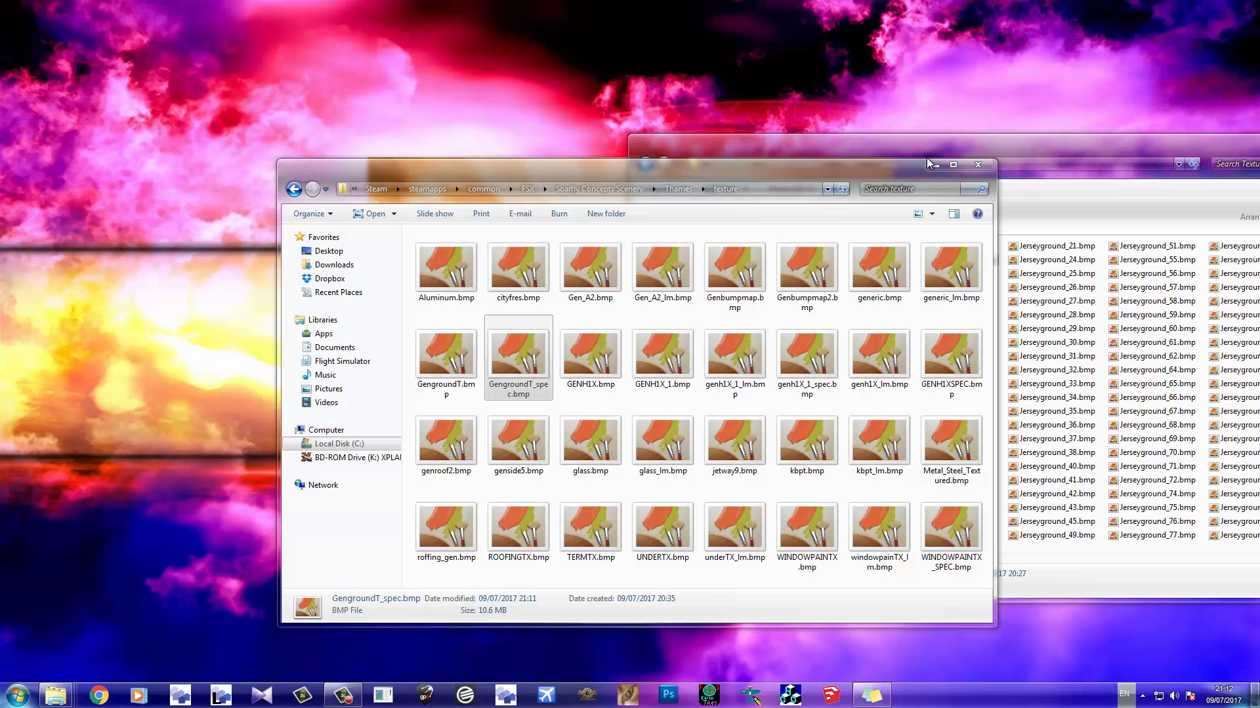
Minimize the Thames texture and library windows, then launch FSX allowing SODE to run
{"action": "left_click", "coordinate": [936, 165]}
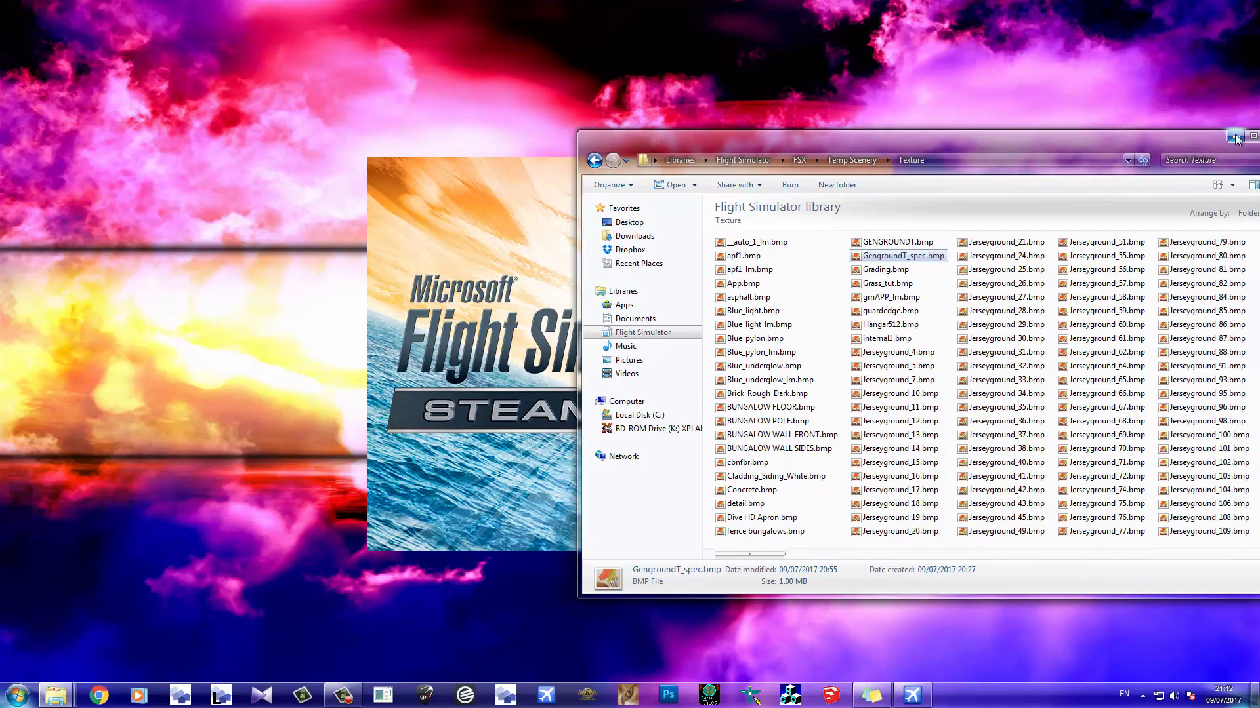
{"action": "left_click", "coordinate": [1235, 136]}
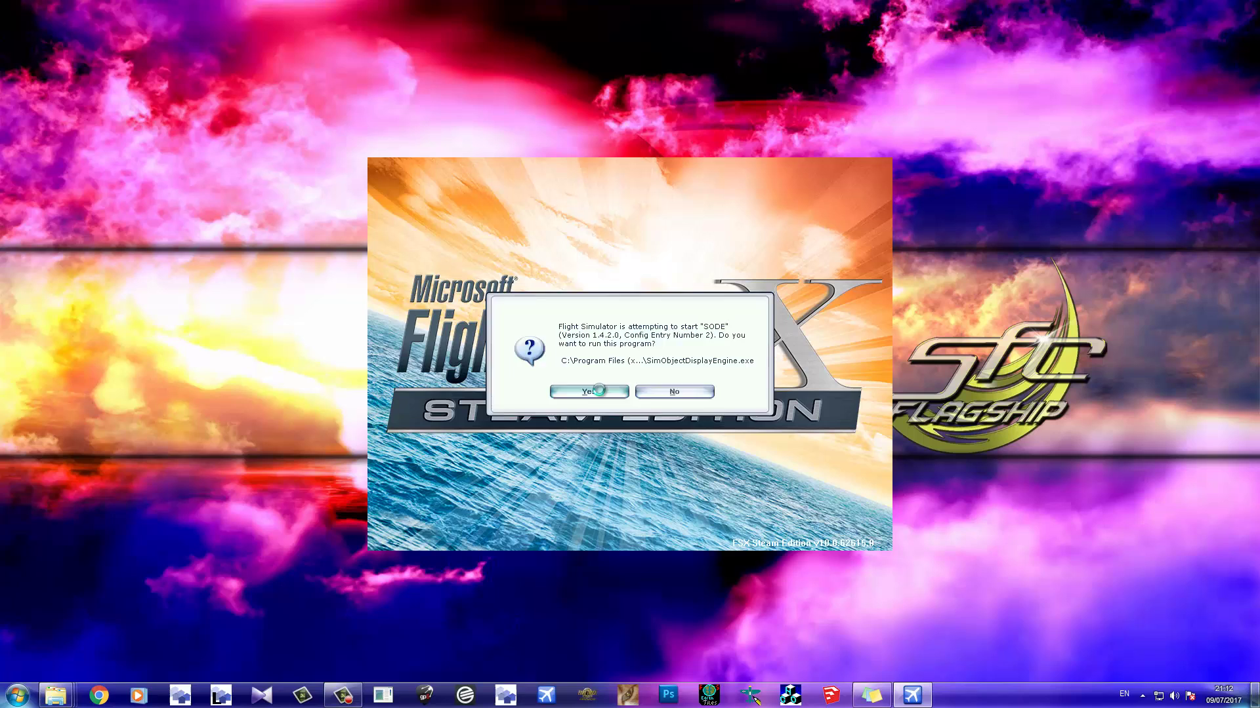
{"action": "left_click", "coordinate": [589, 392]}
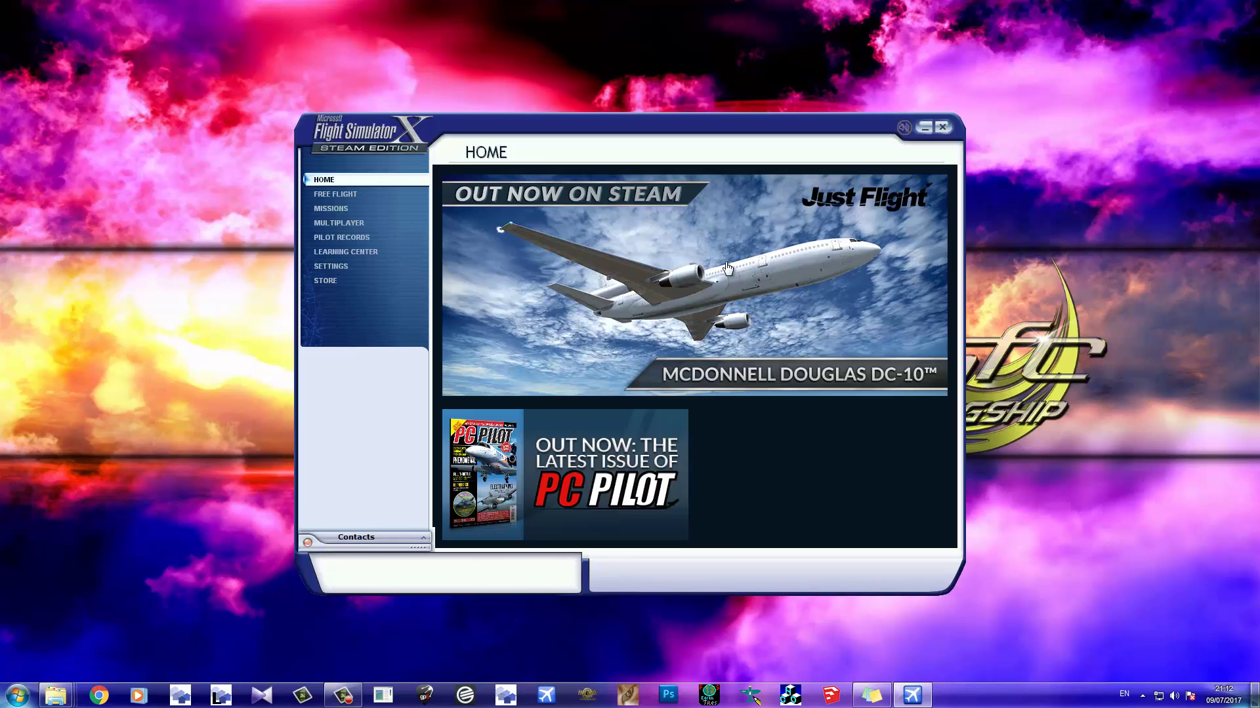
Set the Free Flight departure airport to Malaga by entering airport ID LEMG
{"action": "left_click", "coordinate": [364, 195]}
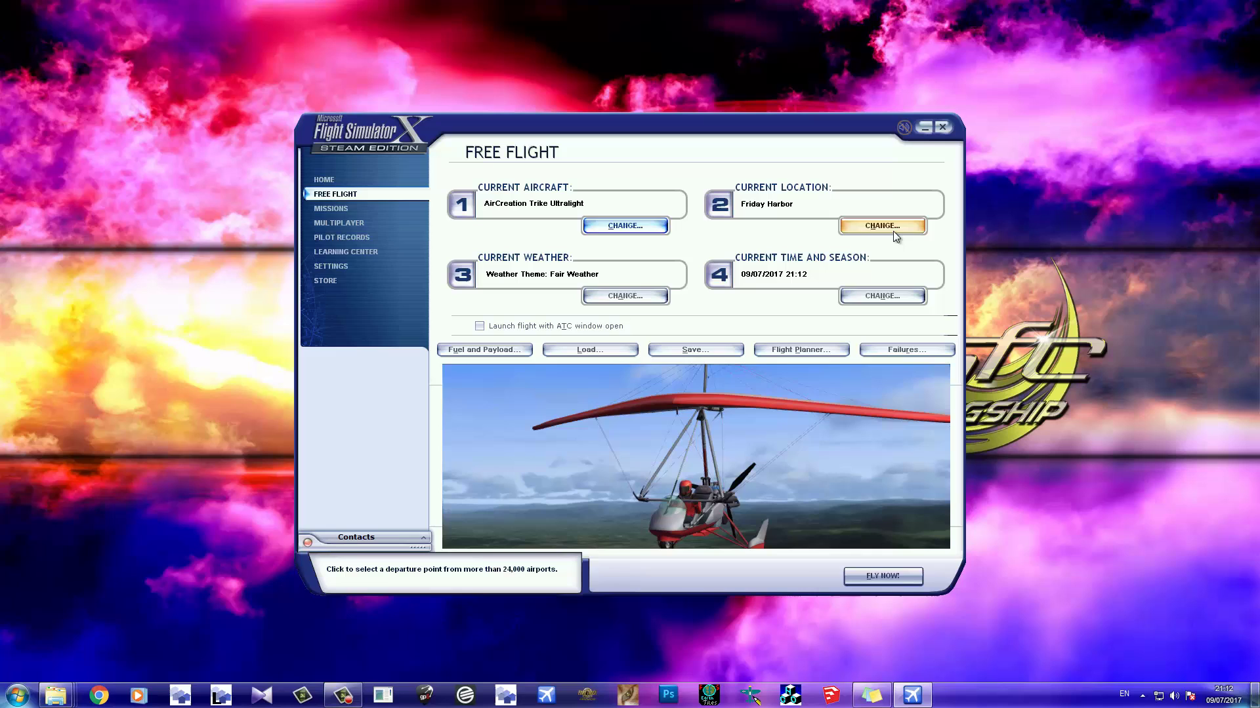
{"action": "left_click", "coordinate": [864, 226]}
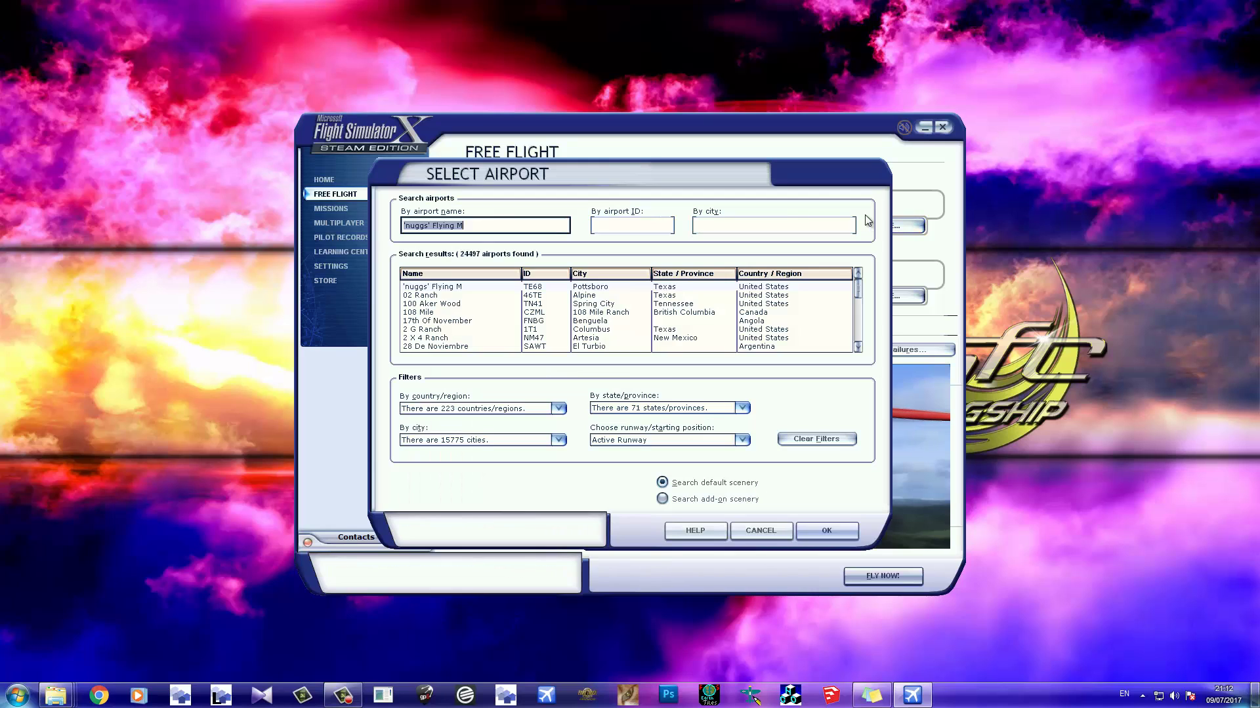
{"action": "left_click", "coordinate": [639, 226]}
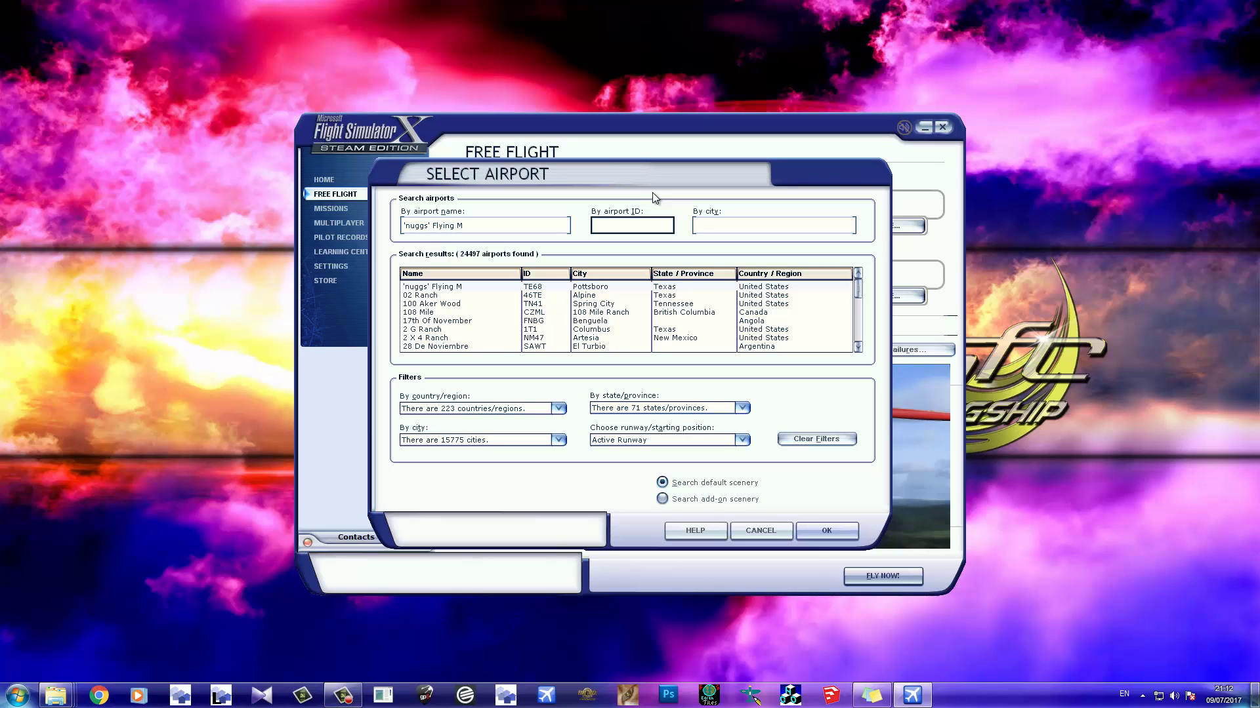
{"action": "type", "text": "lemg"}
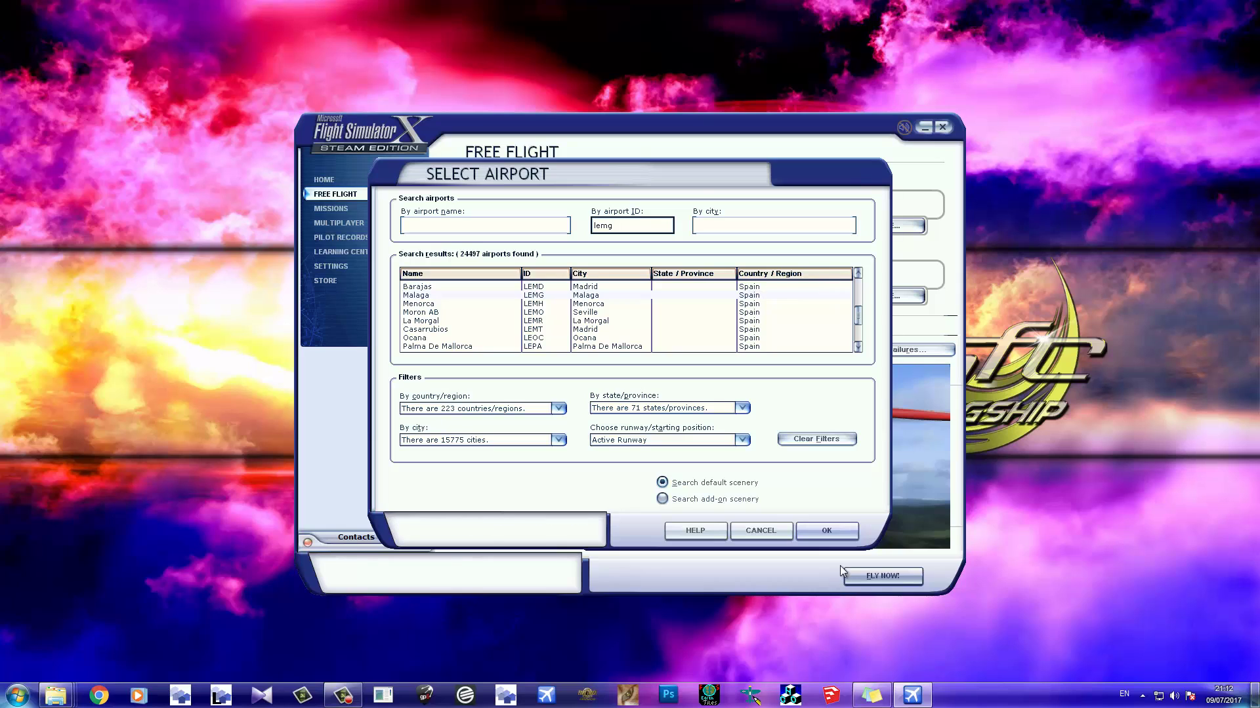
{"action": "left_click", "coordinate": [844, 535]}
Set the time to Dawn, nudge the minutes to about 07:39, and start the flight
{"action": "left_click", "coordinate": [879, 294]}
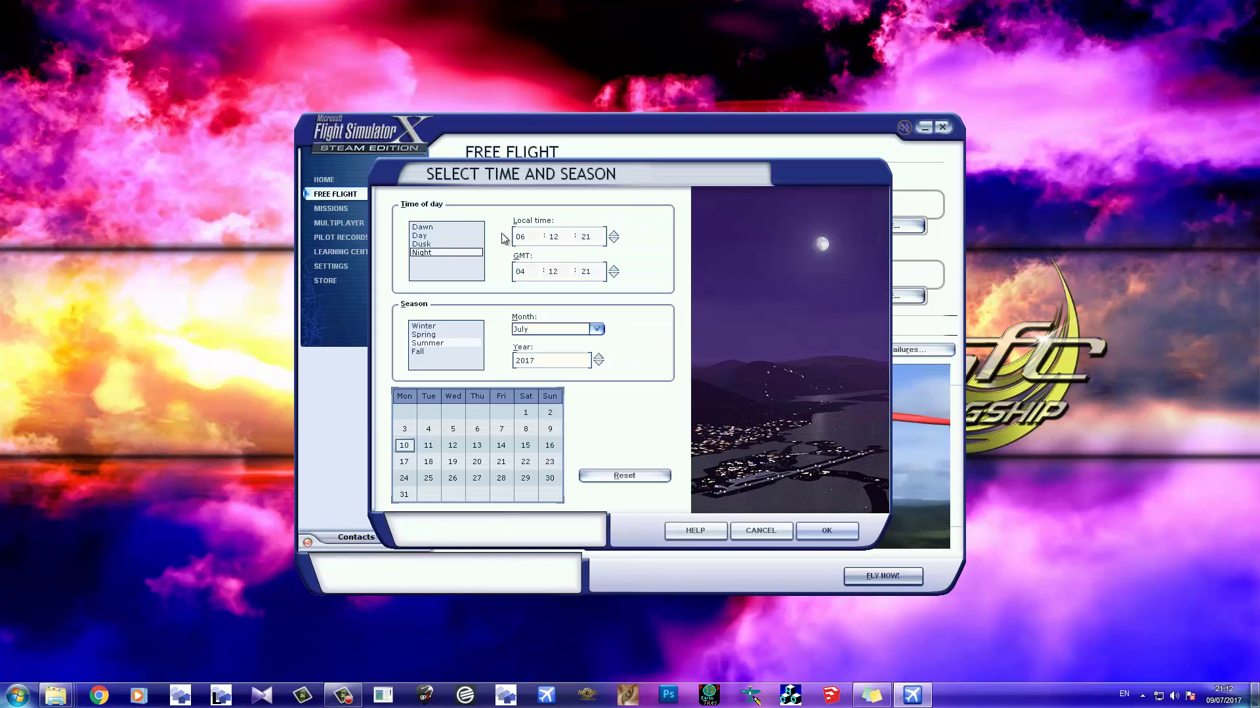
{"action": "left_click", "coordinate": [435, 227]}
{"action": "left_click", "coordinate": [560, 236]}
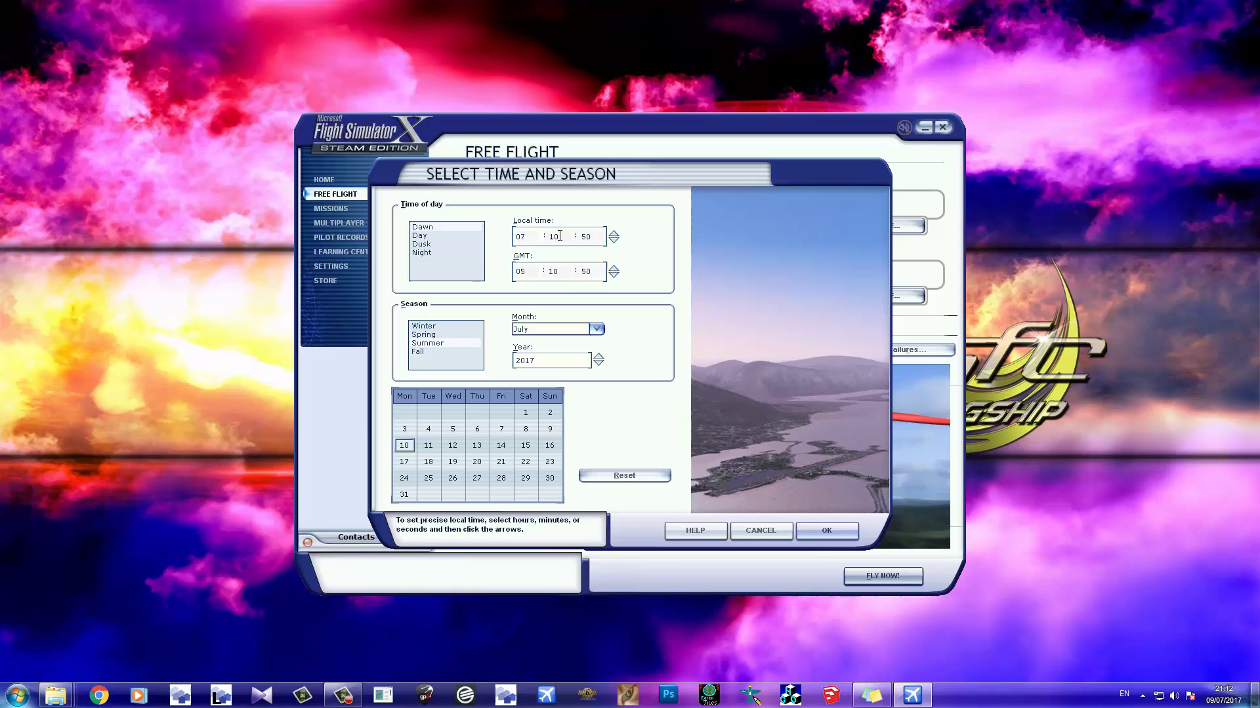
{"action": "key", "text": "Up"}
{"action": "key", "text": "Up"}
{"action": "key", "text": "Up"}
{"action": "key", "text": "Up"}
{"action": "key", "text": "Up"}
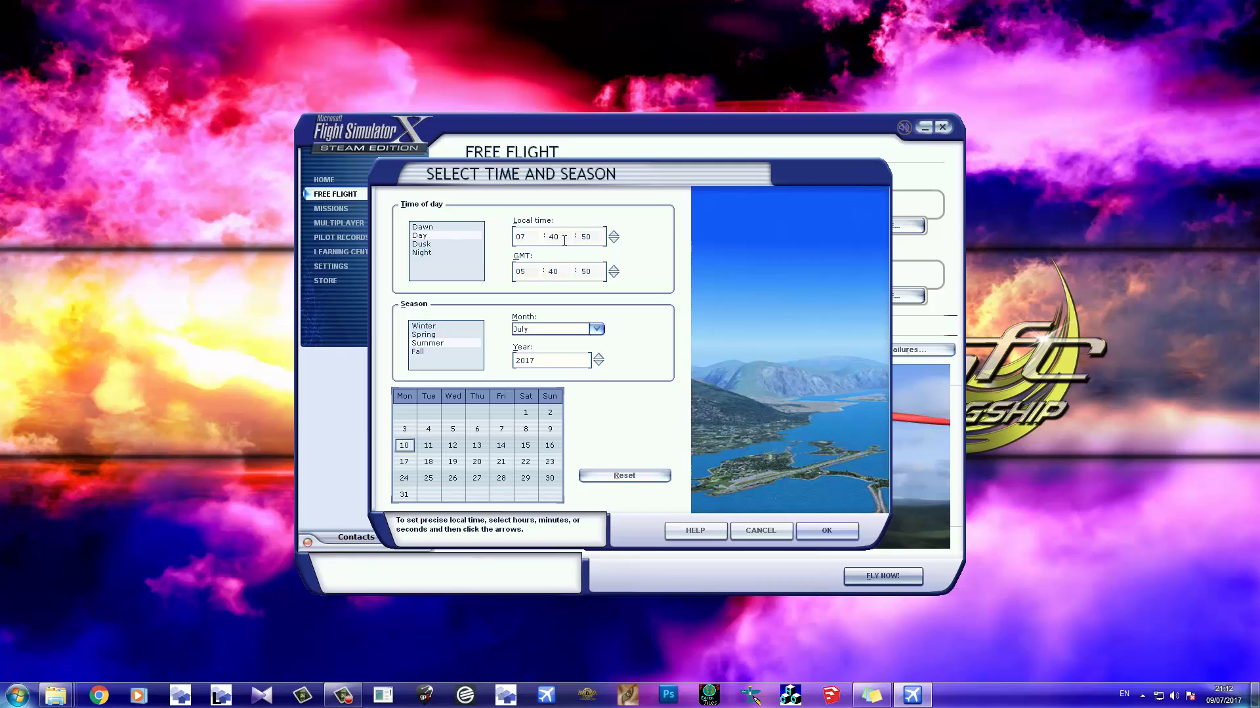
{"action": "left_click", "coordinate": [829, 536]}
{"action": "left_click", "coordinate": [898, 578]}
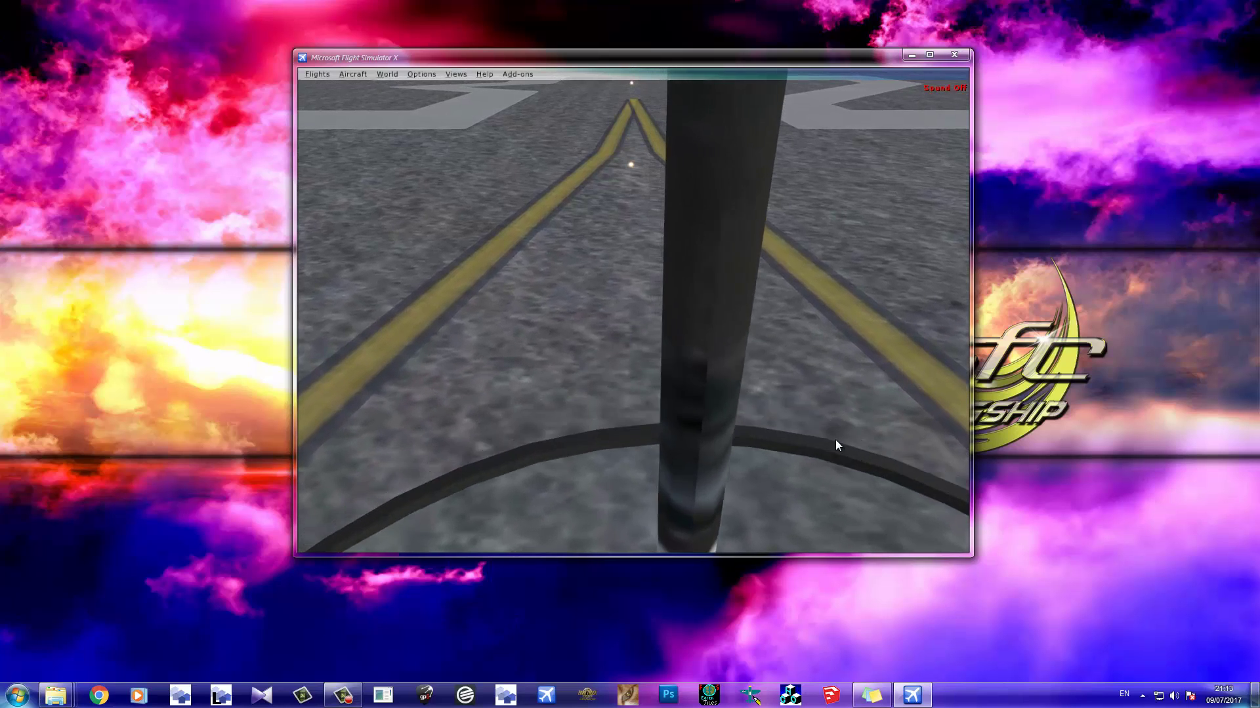
Slew the trike up to about 484 ft and back to the coast, then switch to Spot view
{"action": "key", "text": "shift+z"}
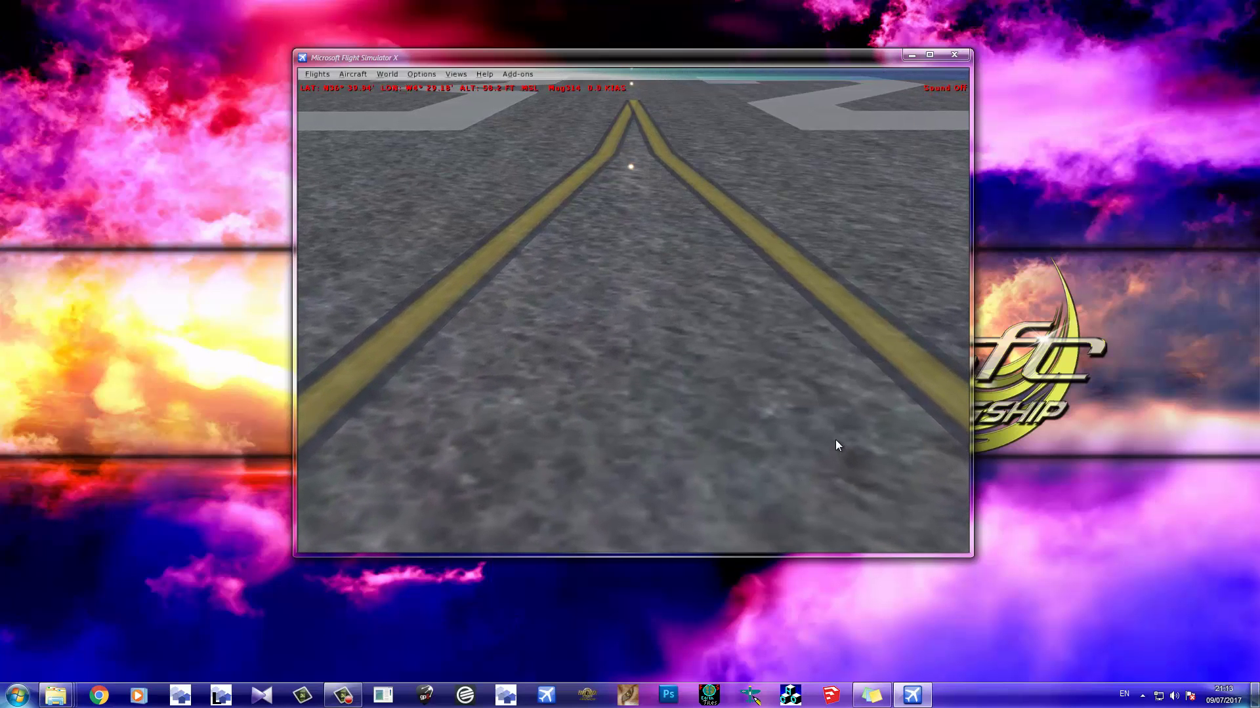
{"action": "key", "text": "y"}
{"action": "key", "text": "F4"}
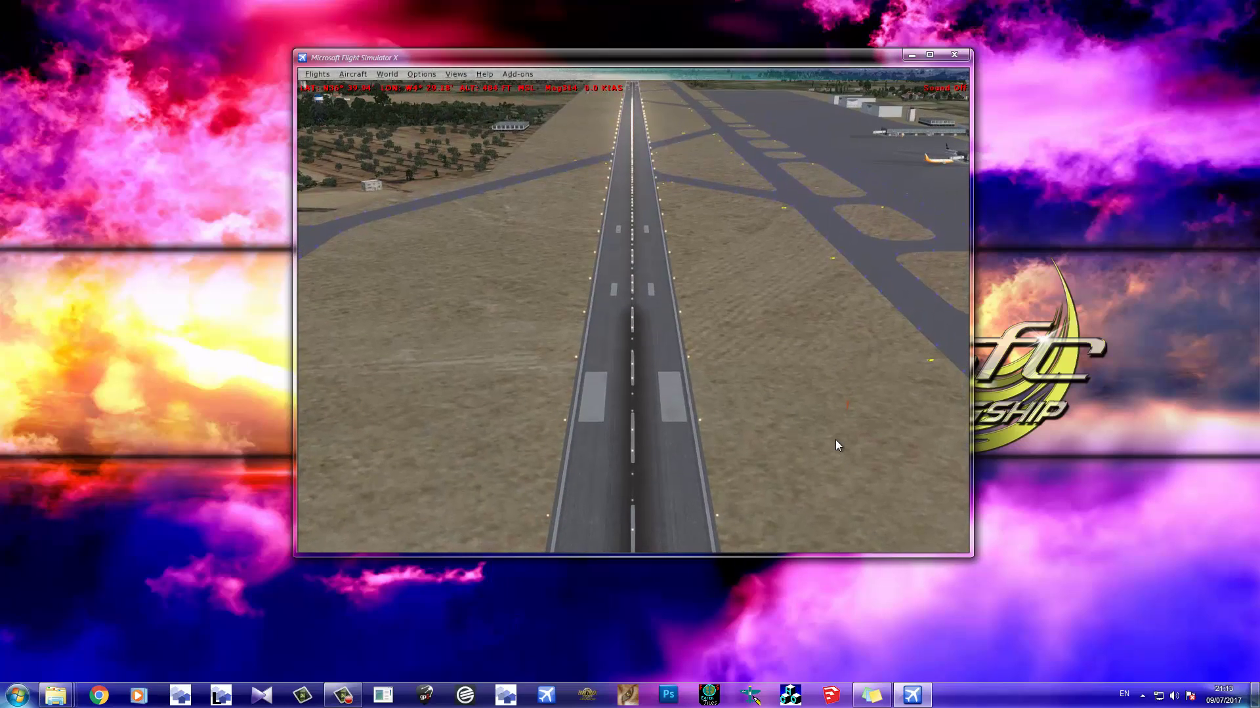
{"action": "key", "text": "KP_2"}
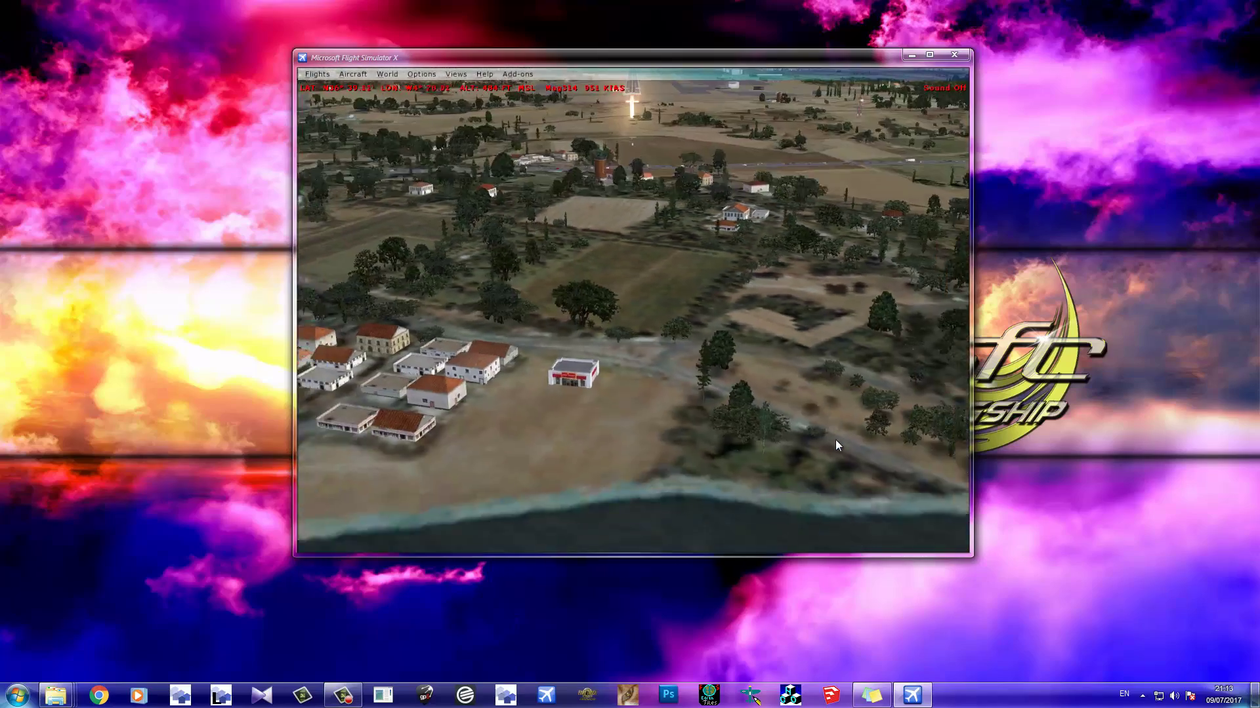
{"action": "key", "text": "KP_5"}
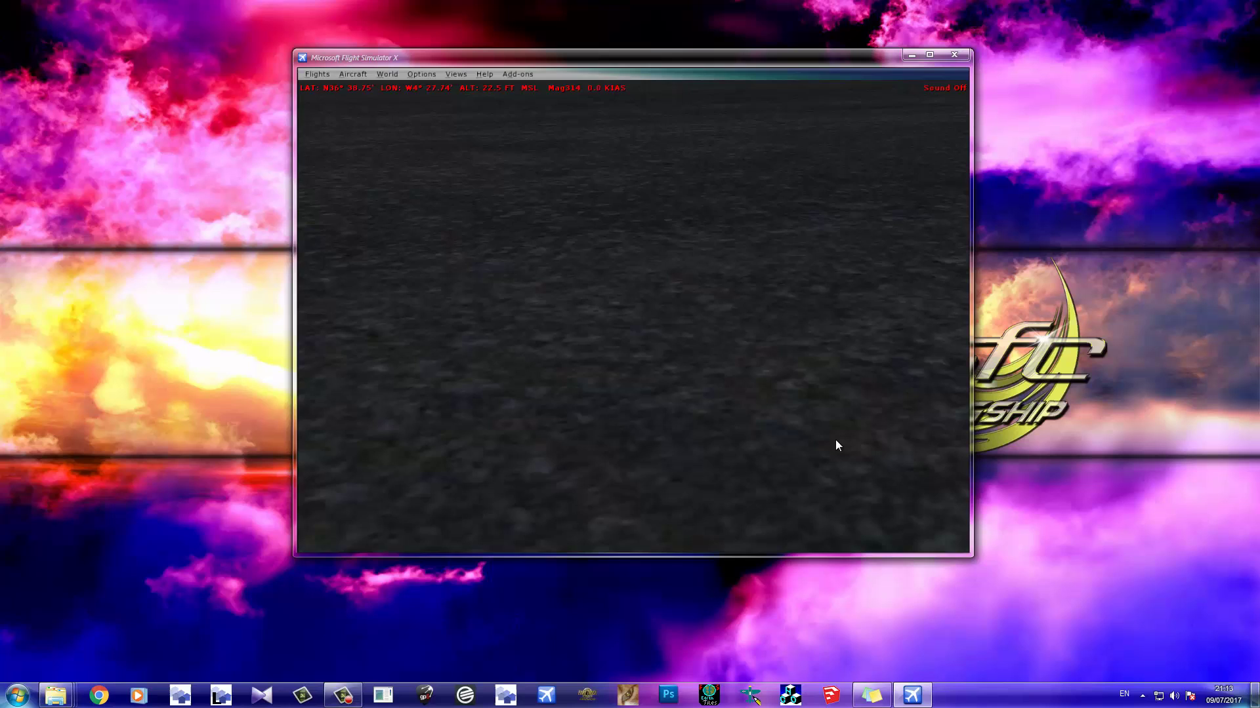
{"action": "key", "text": "y"}
{"action": "key", "text": "s"}
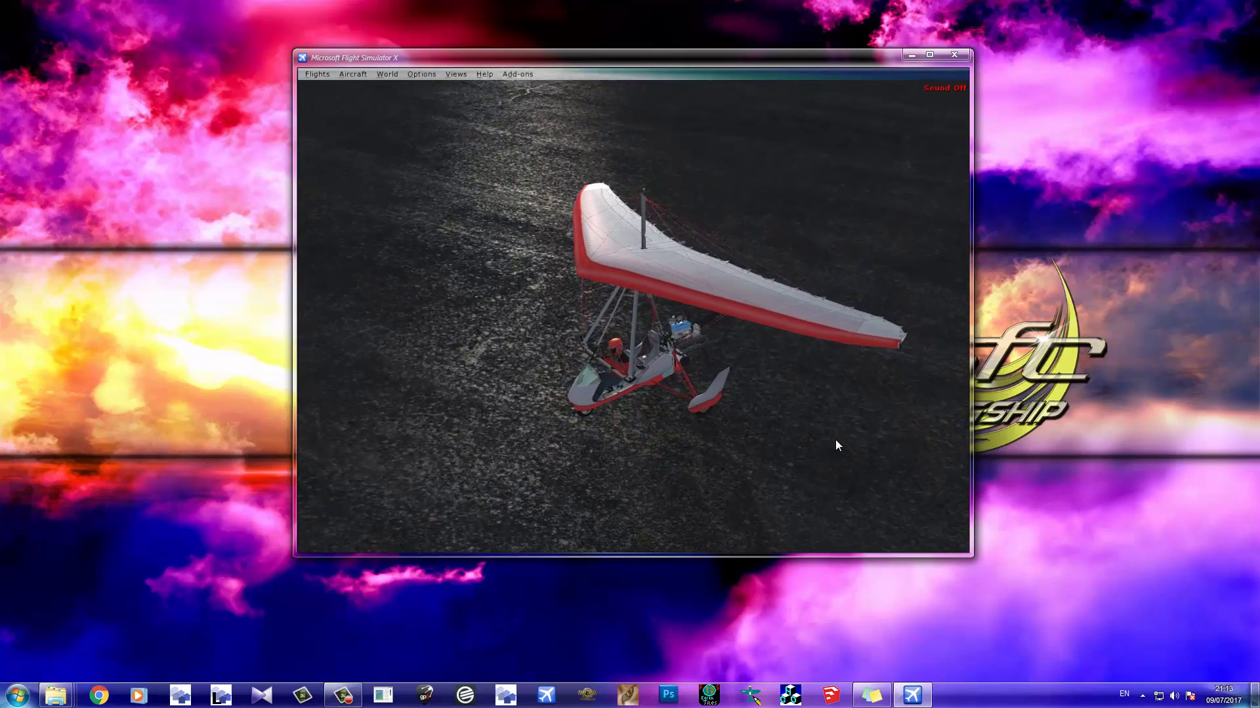
Cycle through tower, tail and virtual cockpit views, returning to the outside Spot view
{"action": "key", "text": "s"}
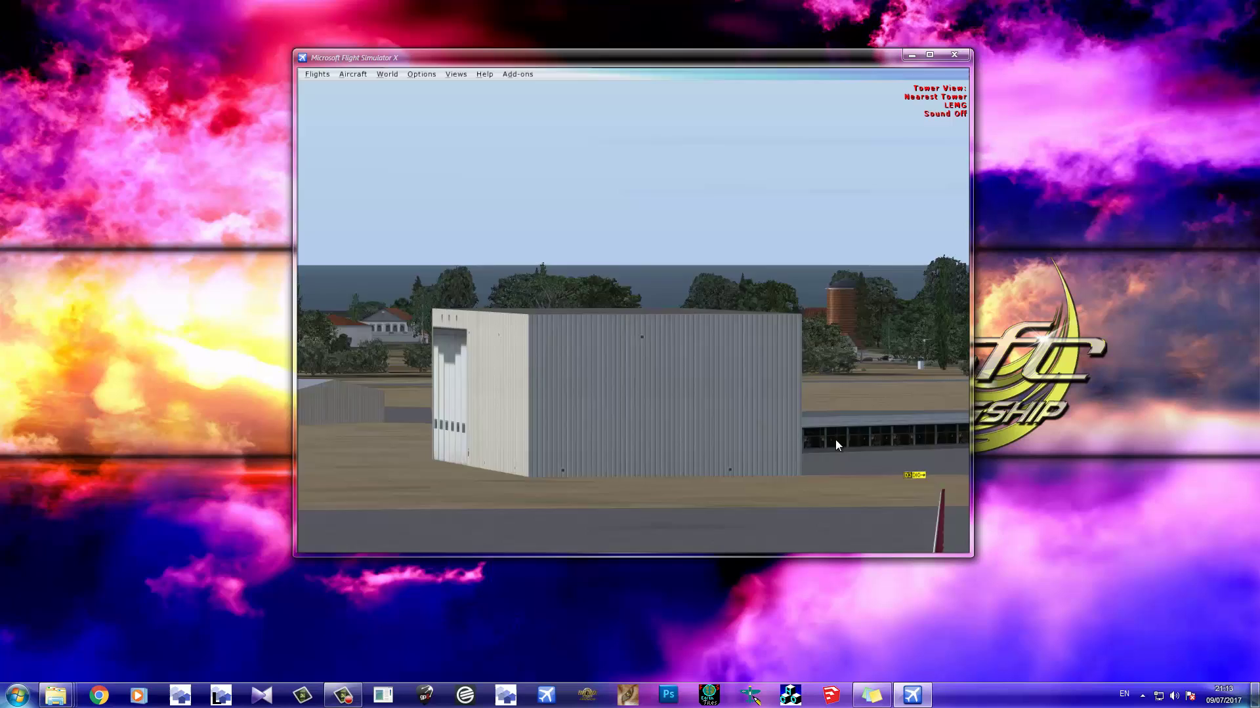
{"action": "key", "text": "s"}
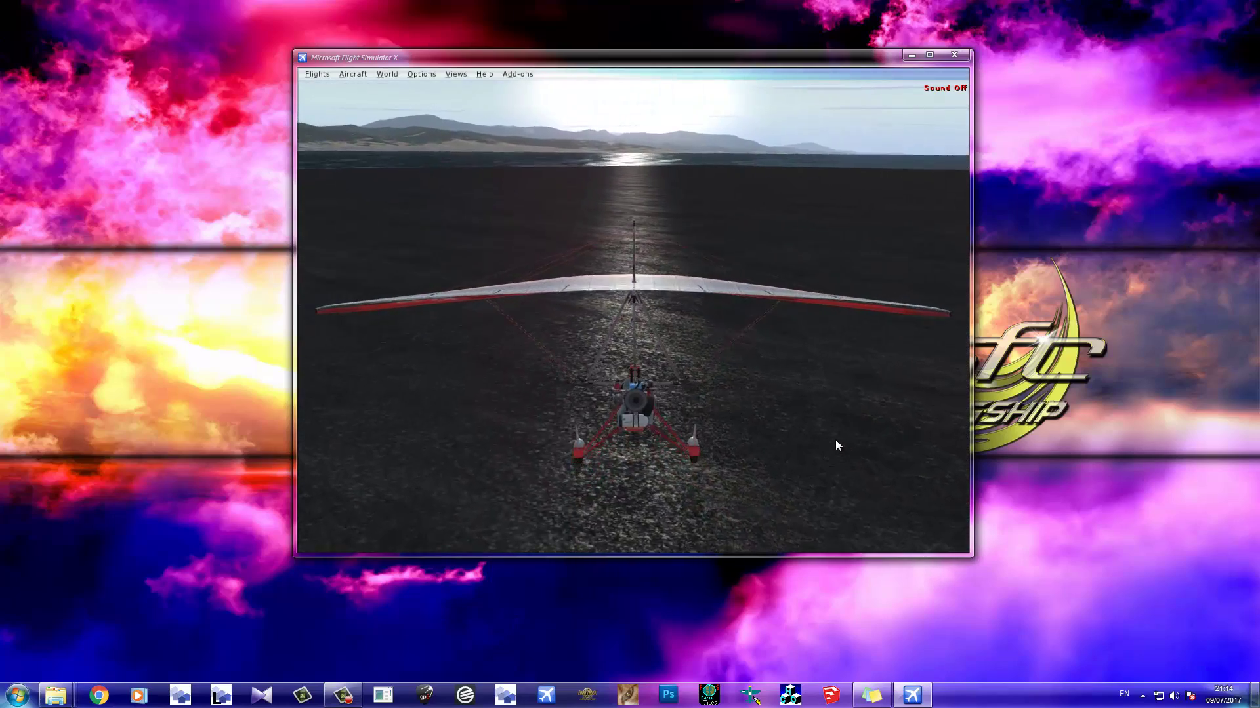
{"action": "key", "text": "s"}
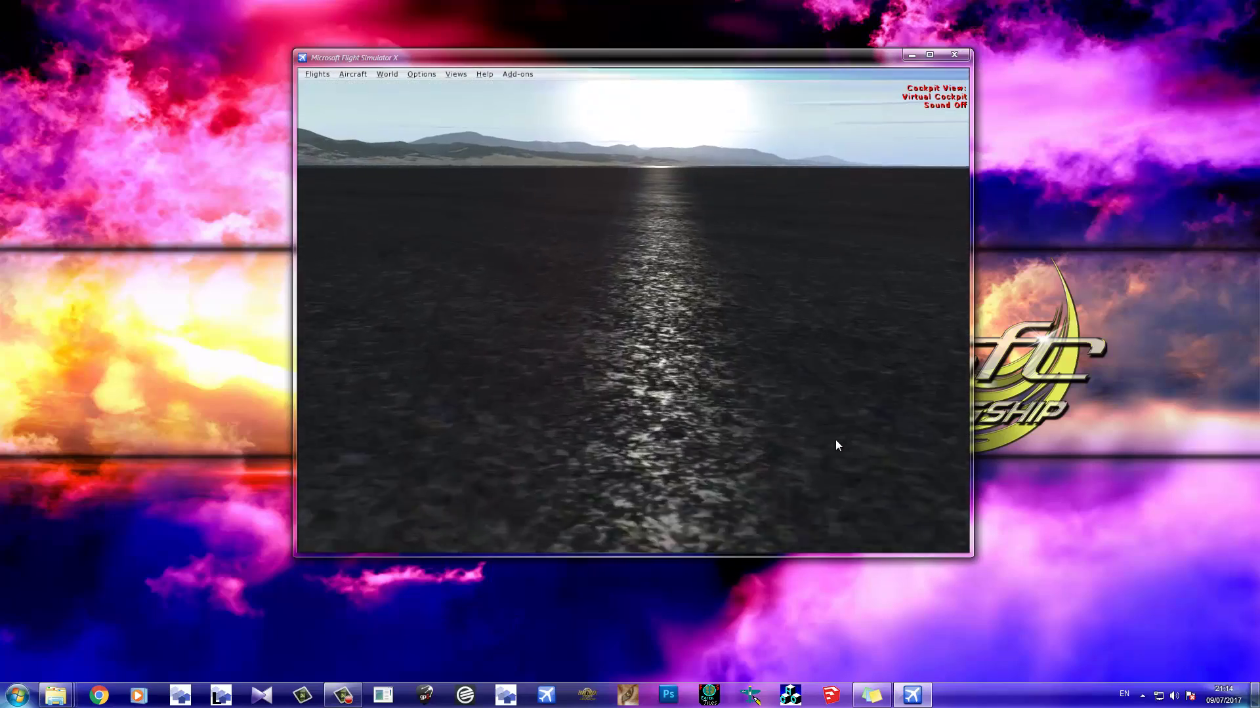
{"action": "key", "text": "s"}
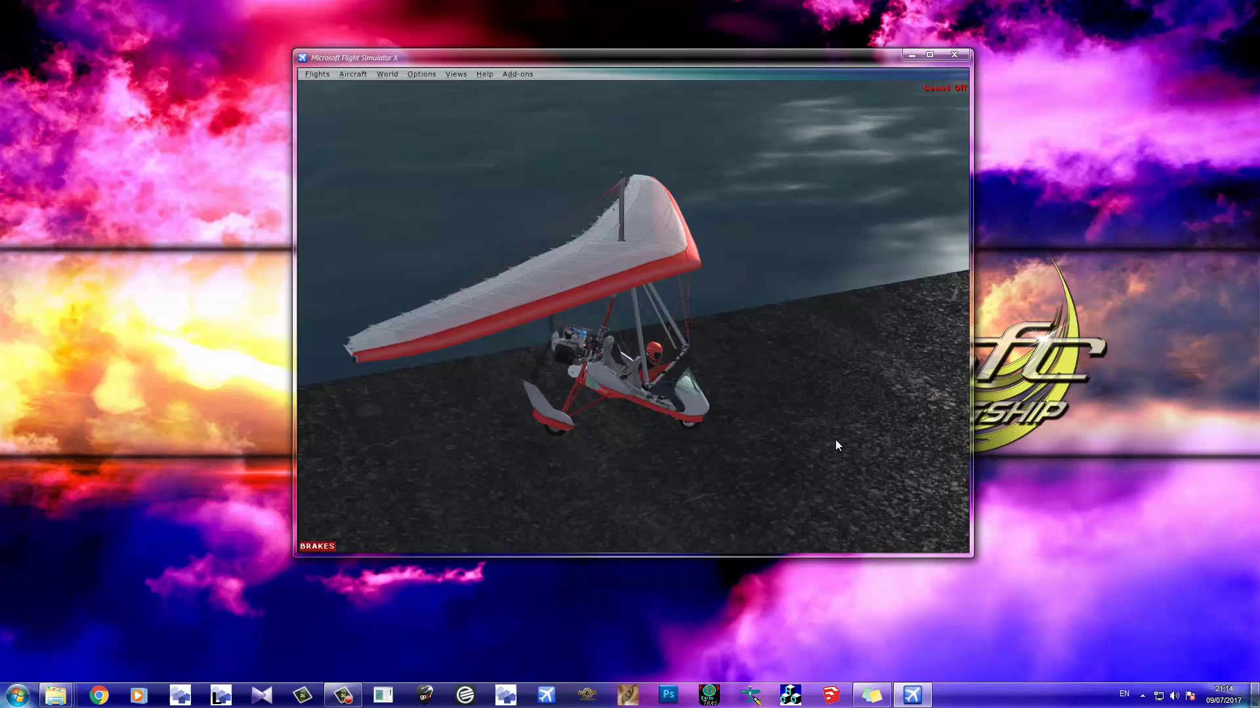
Zoom the outside view out to look down on the trike, then toggle the parking brakes
{"action": "key", "text": "minus"}
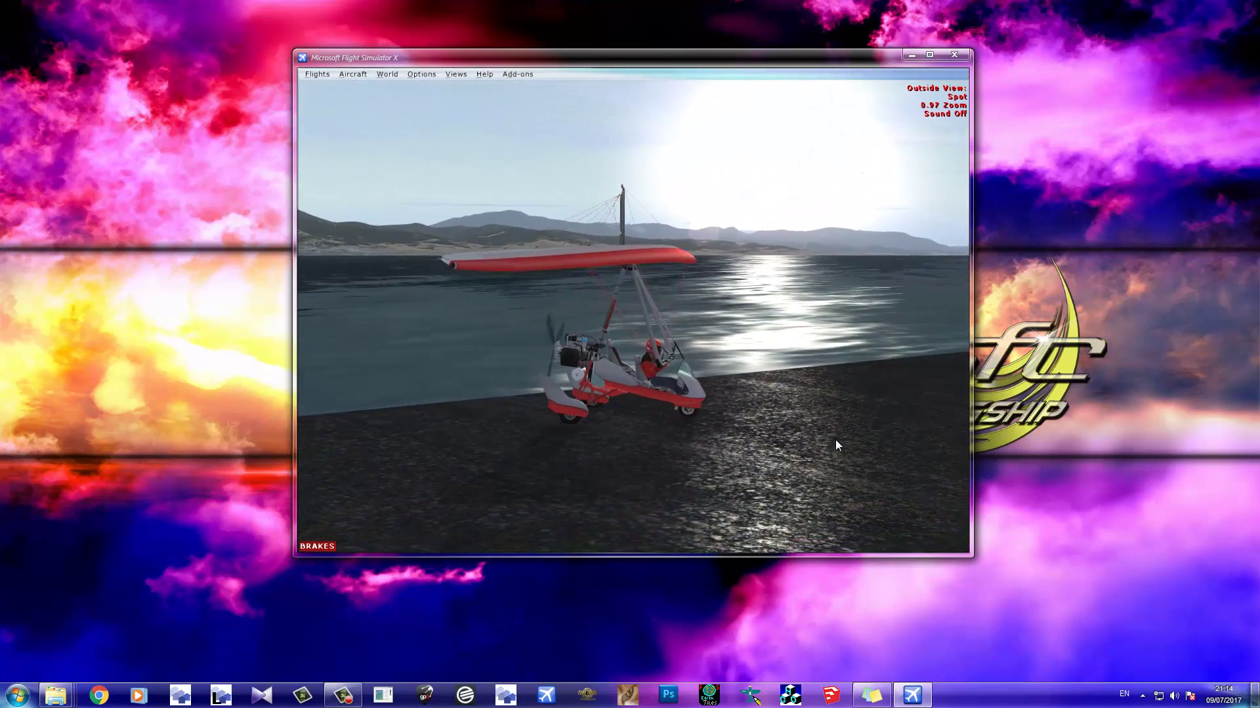
{"action": "key", "text": "minus"}
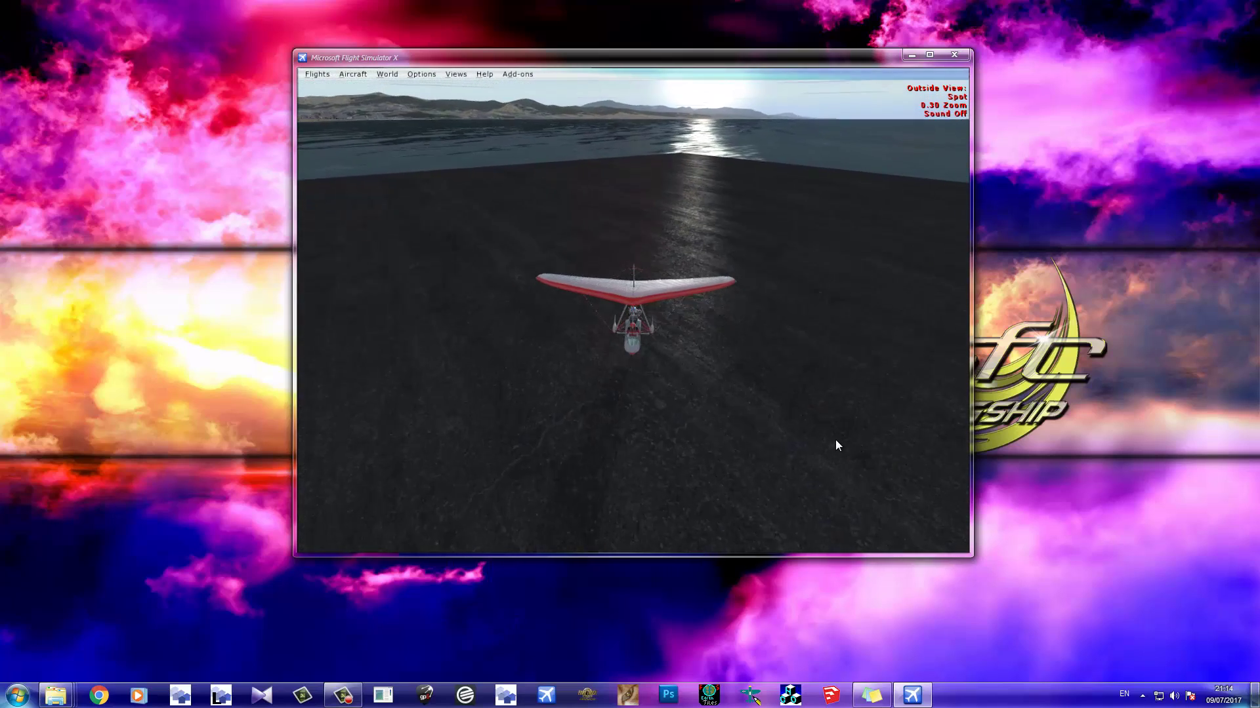
{"action": "key", "text": "period"}
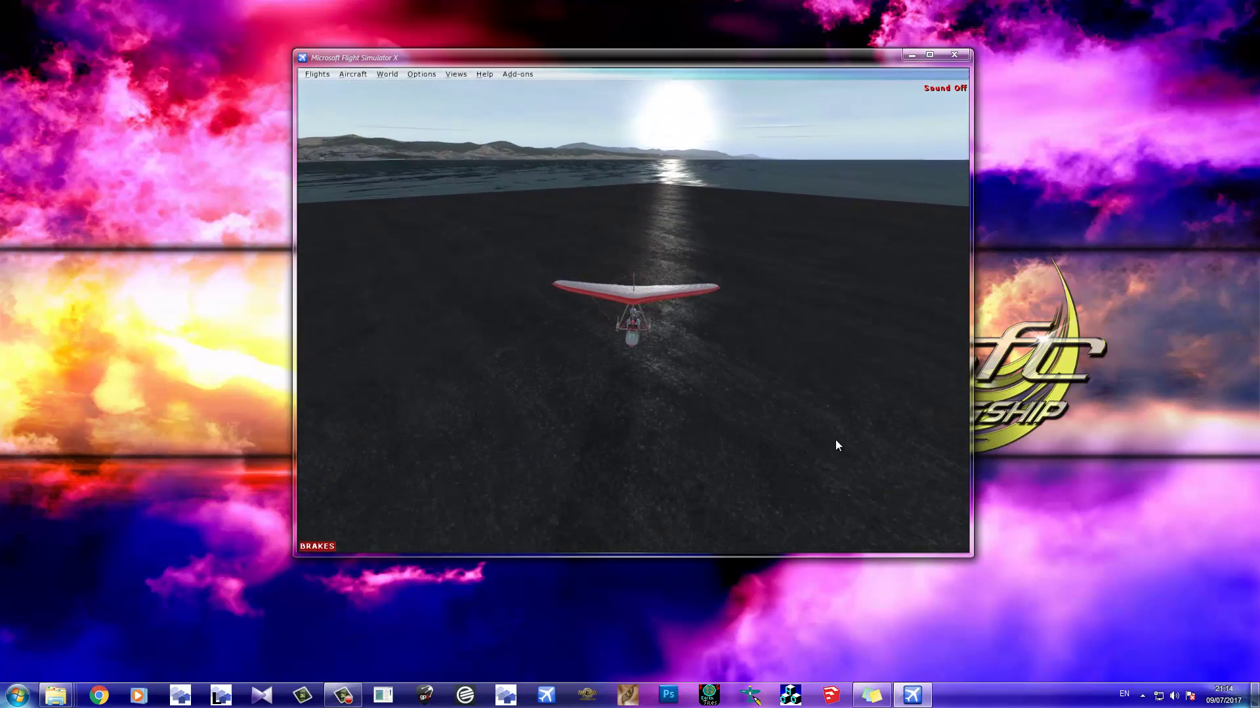
{"action": "key", "text": "period"}
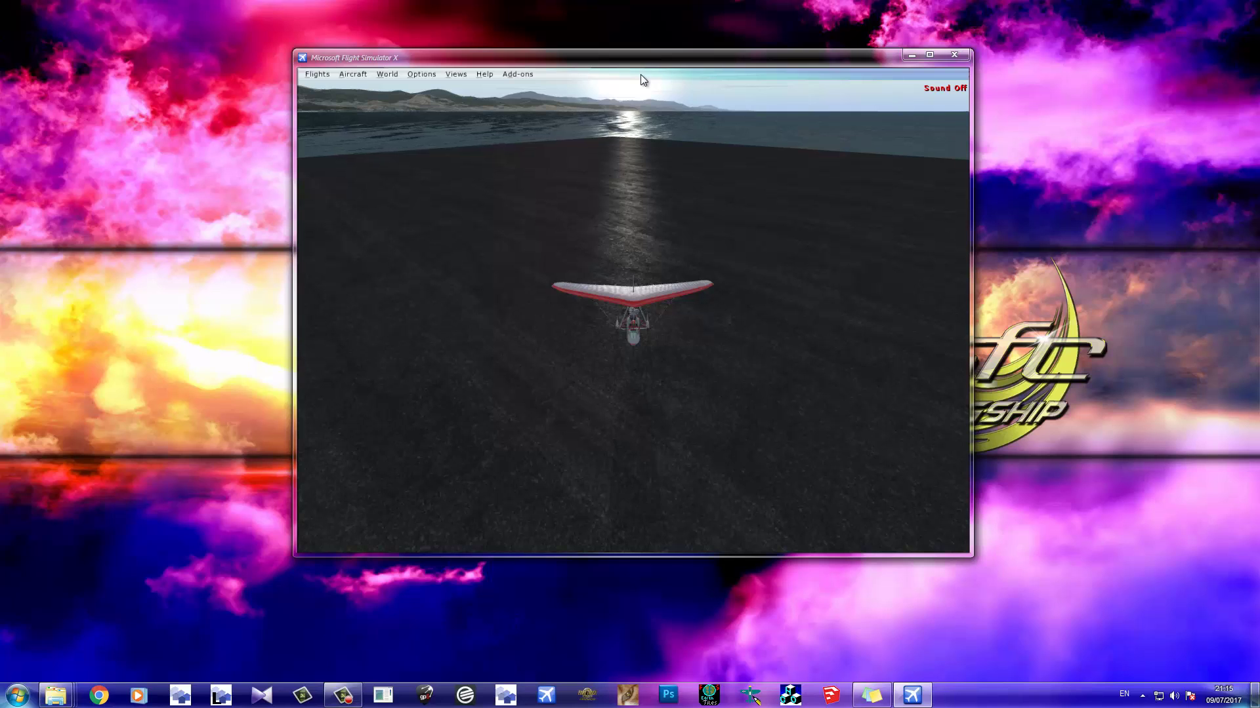
{"action": "key", "text": "shift+Return"}
{"action": "key", "text": "shift+Return"}
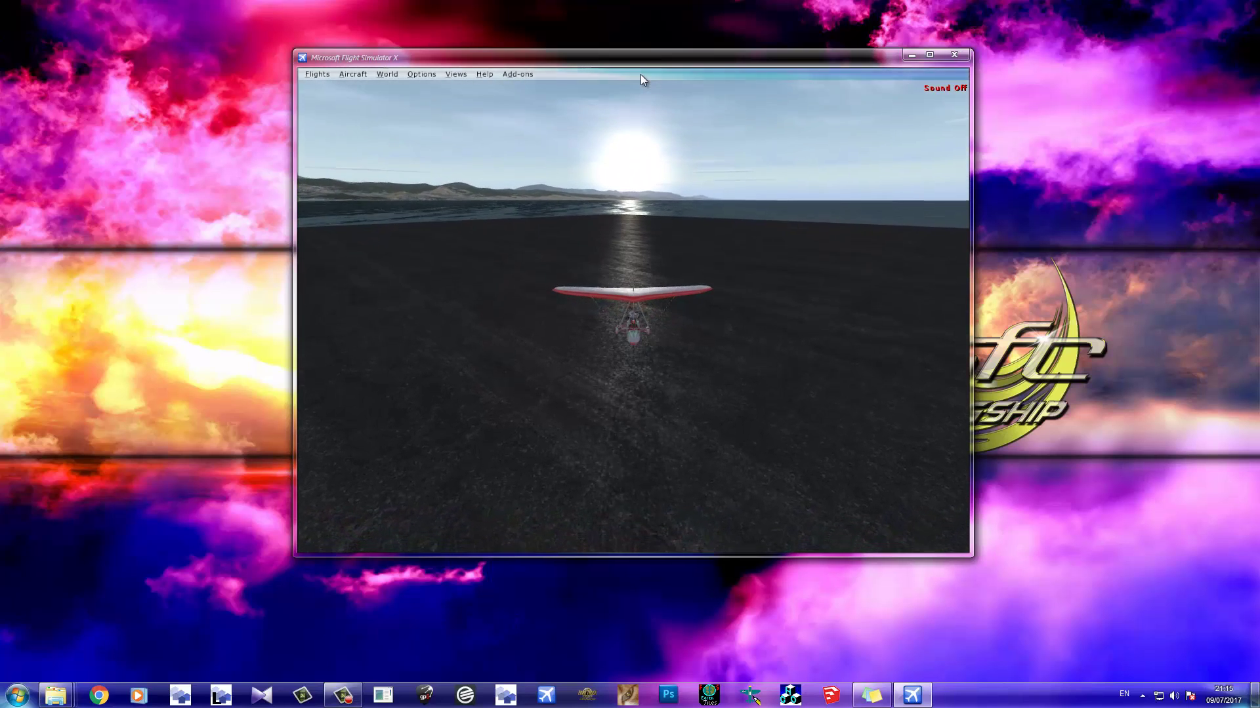
{"action": "key", "text": "shift+BackSpace"}
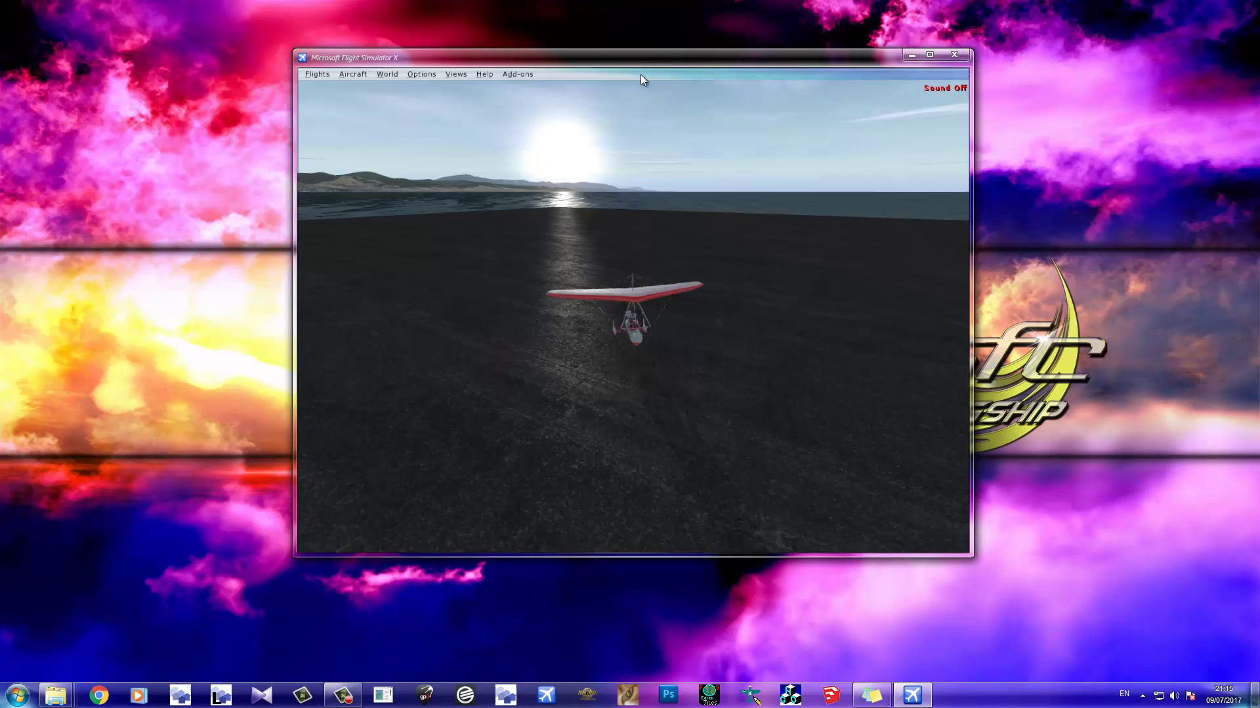
{"action": "key", "text": "shift+BackSpace"}
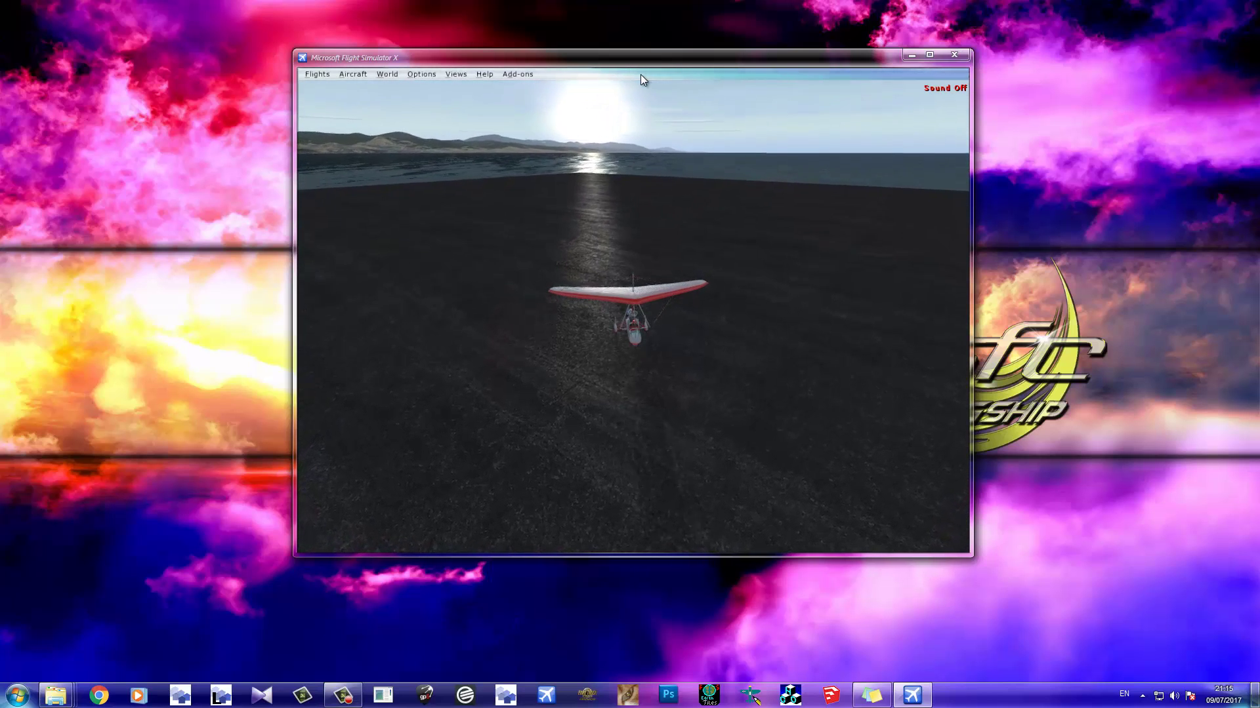